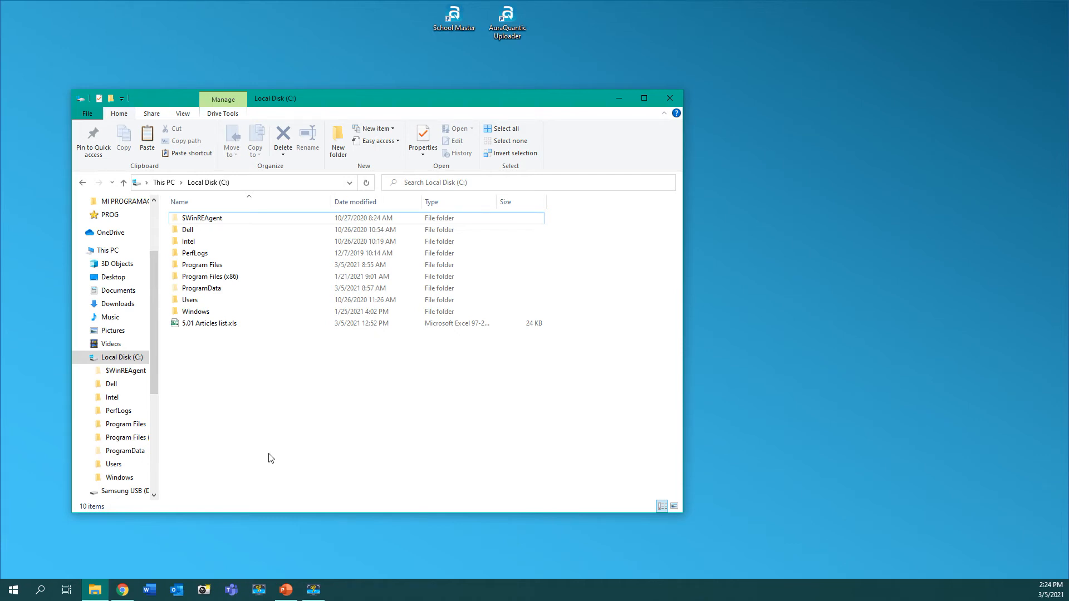
# Open the 5.01 Articles list.xls workbook on the C: drive and review its article columns.
pyautogui.click(211, 328)
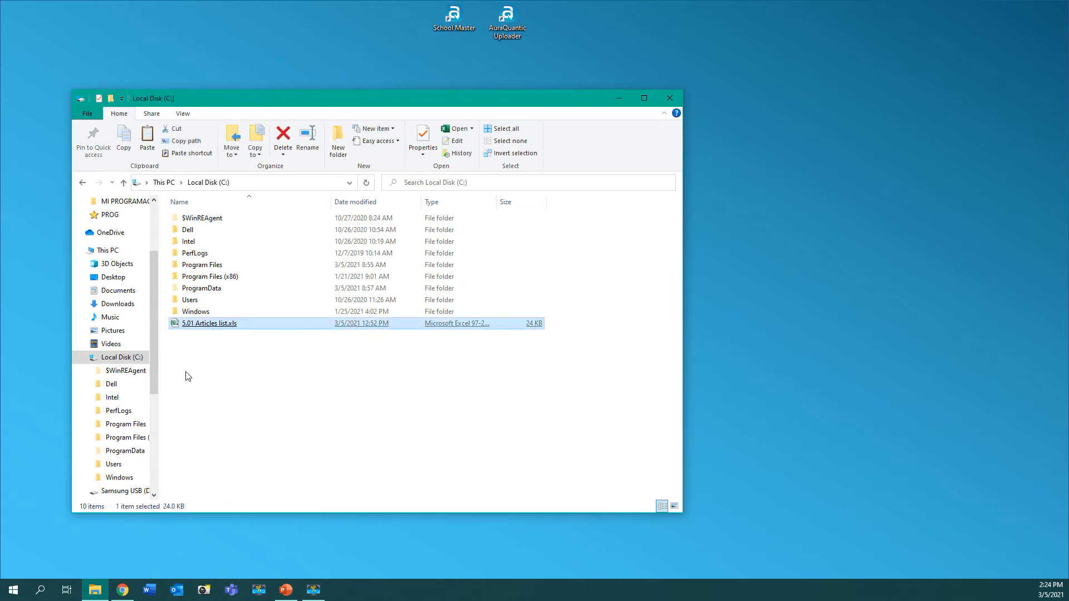
pyautogui.doubleClick(226, 324)
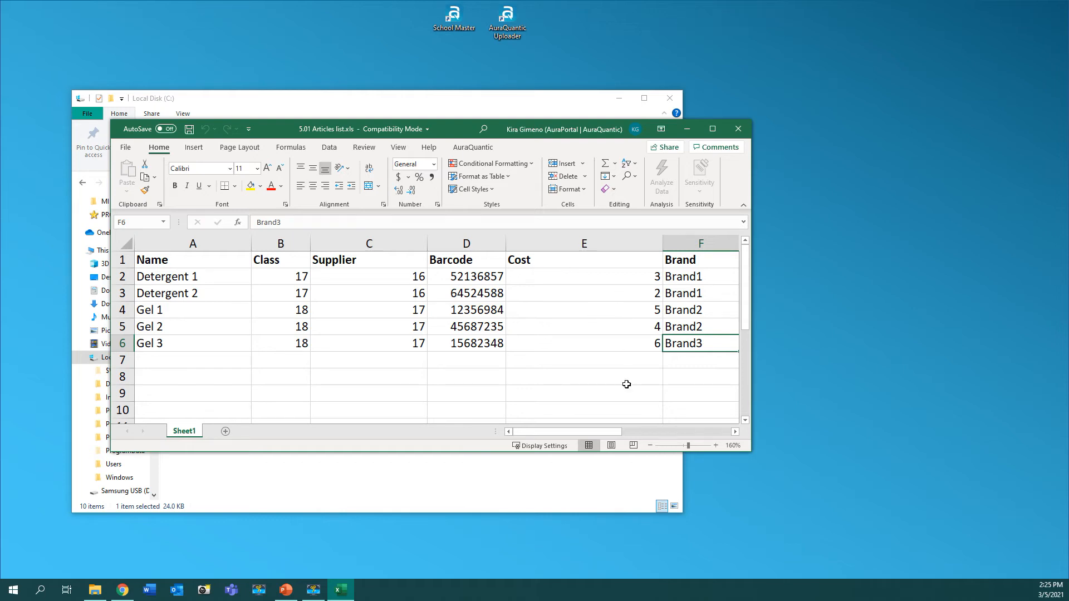
pyautogui.moveTo(557, 436)
pyautogui.mouseDown()
pyautogui.moveTo(611, 443)
pyautogui.moveTo(573, 444)
pyautogui.mouseUp()
# Switch to AuraQuantic in Chrome and open the records of the Articles family.
pyautogui.click(123, 590)
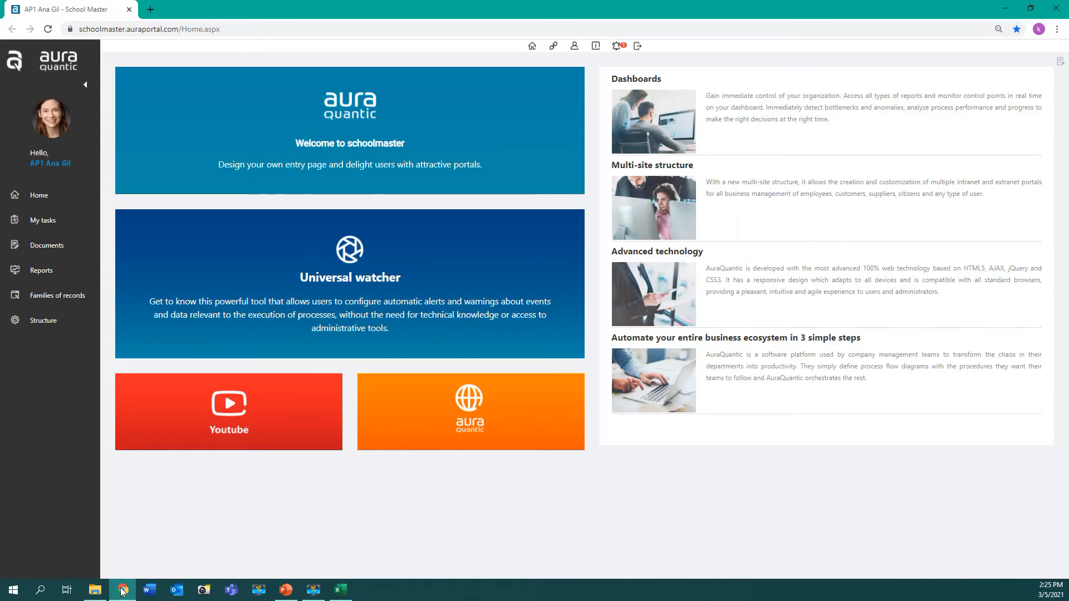
pyautogui.click(81, 301)
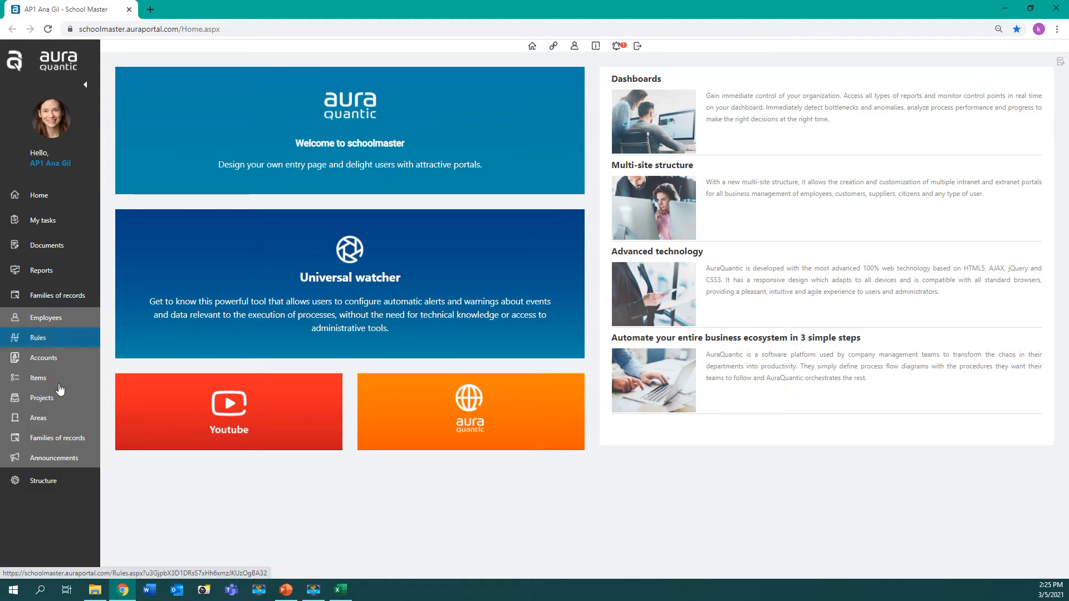
pyautogui.click(59, 438)
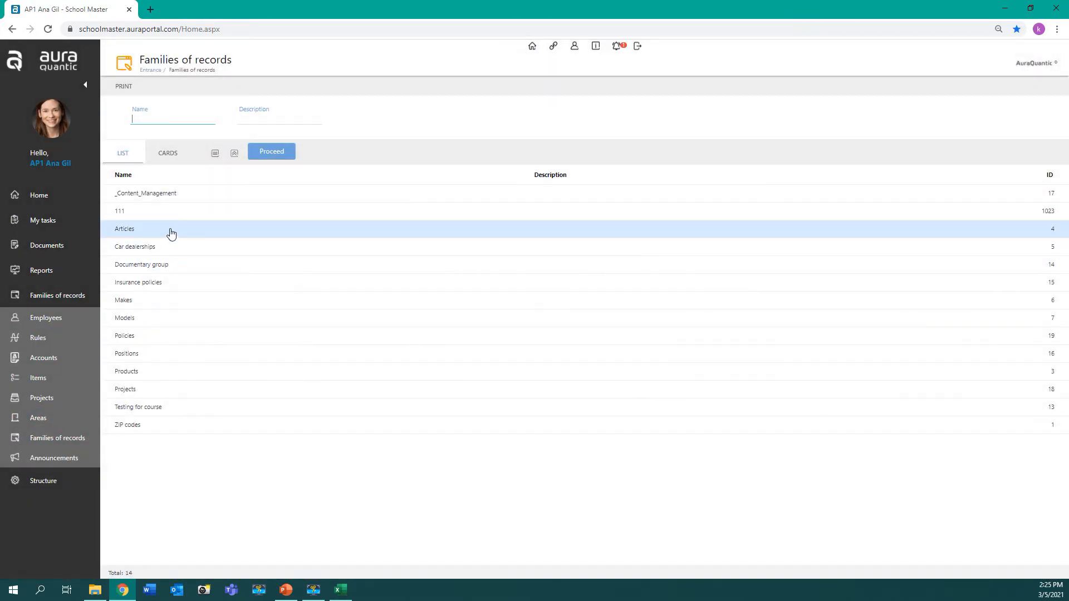
pyautogui.click(169, 232)
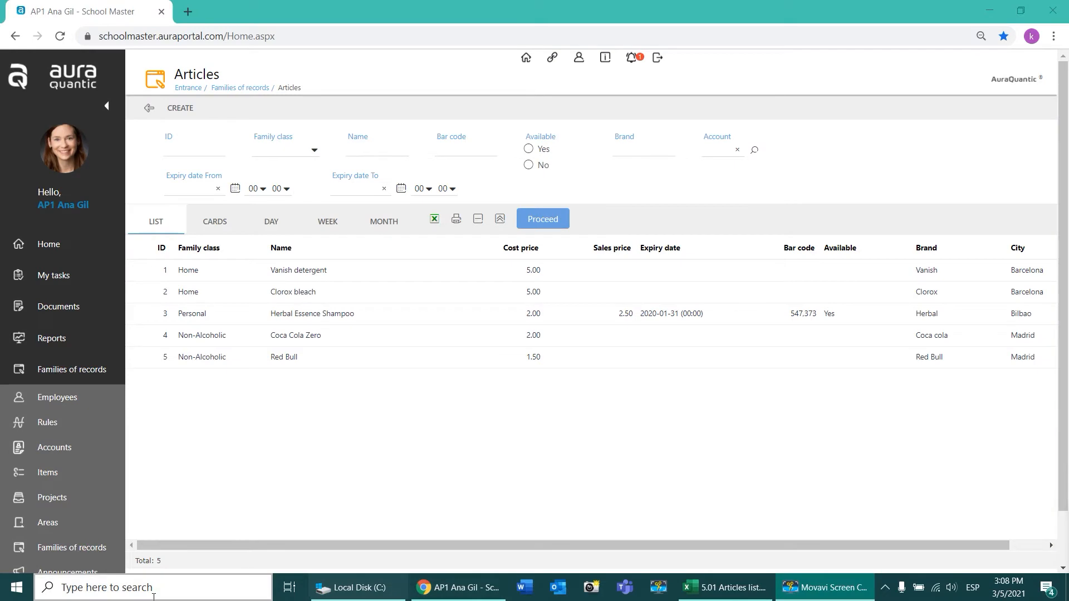
# Switch to ODBC Data Sources (64-bit) and open the configuration of the Import user data source.
pyautogui.click(154, 594)
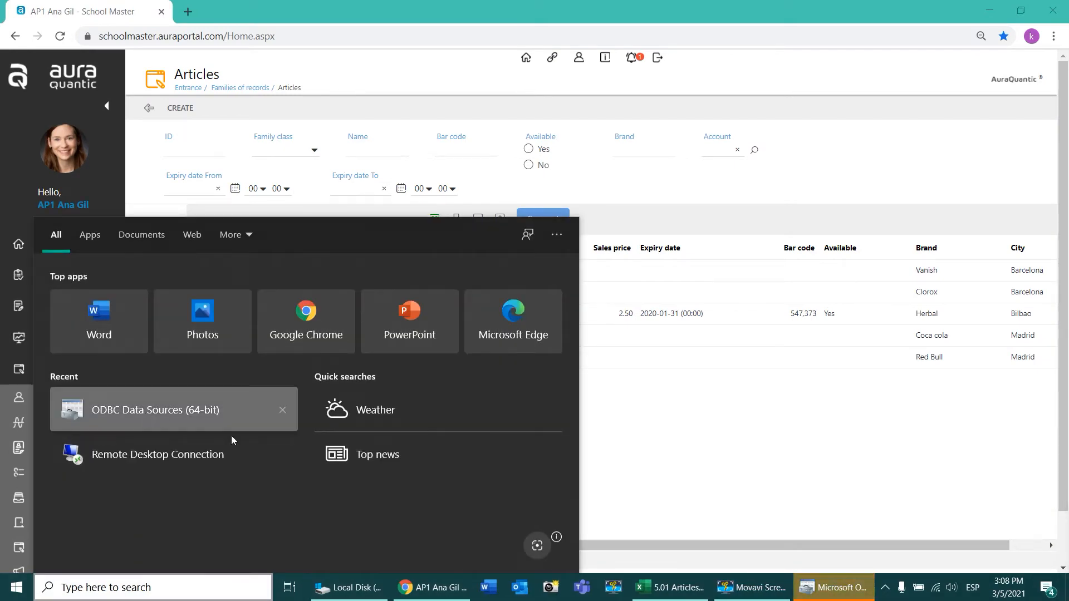
pyautogui.click(990, 10)
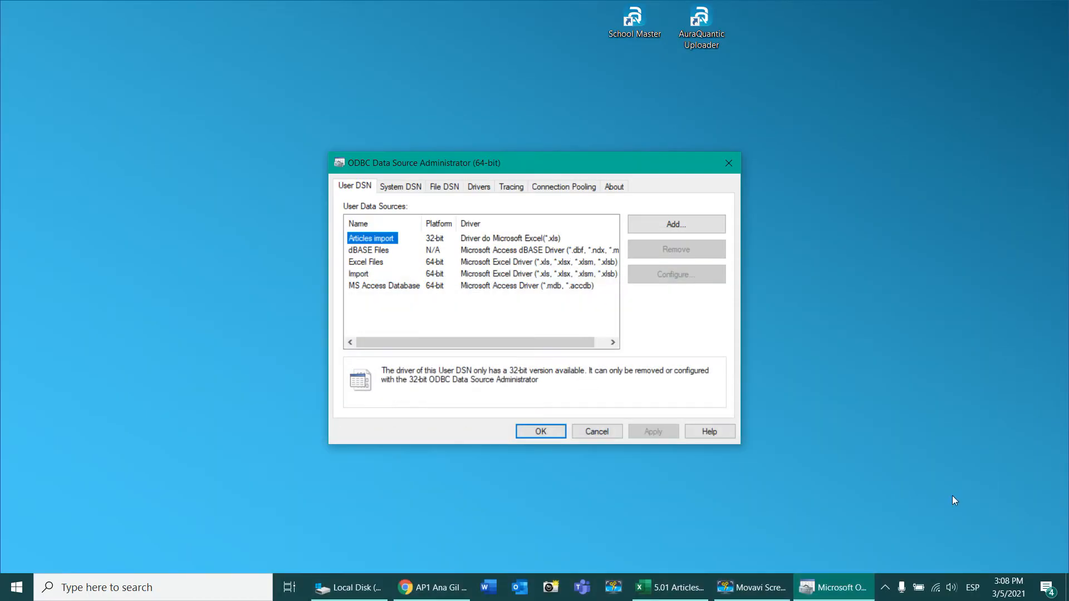
pyautogui.click(359, 275)
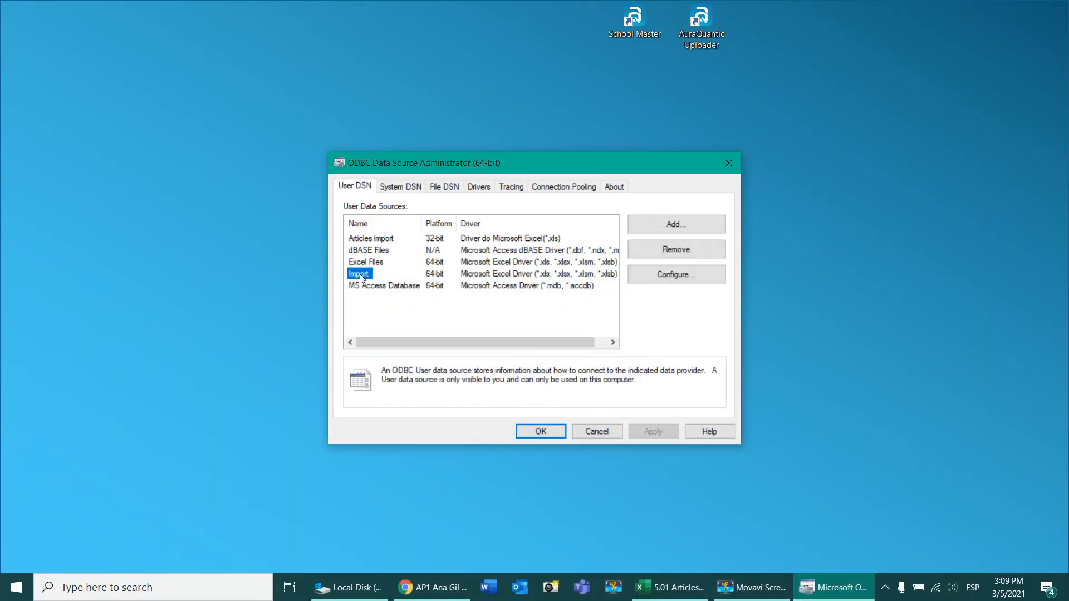
pyautogui.click(677, 277)
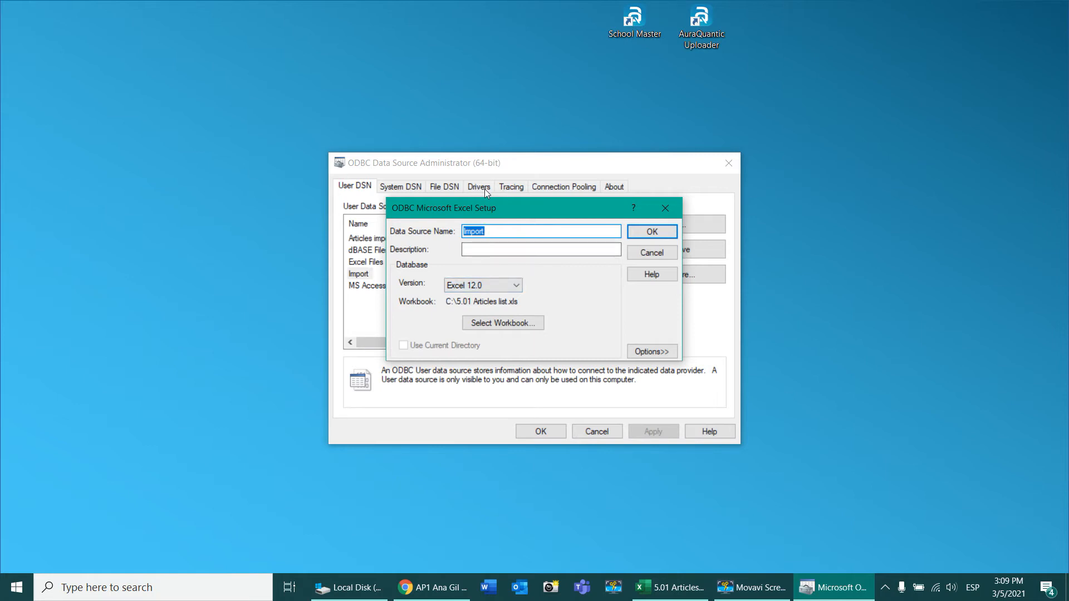
# Select C:\5.01 Articles list.xls as the Import source's workbook, confirm the setup and close the ODBC administrator.
pyautogui.click(508, 326)
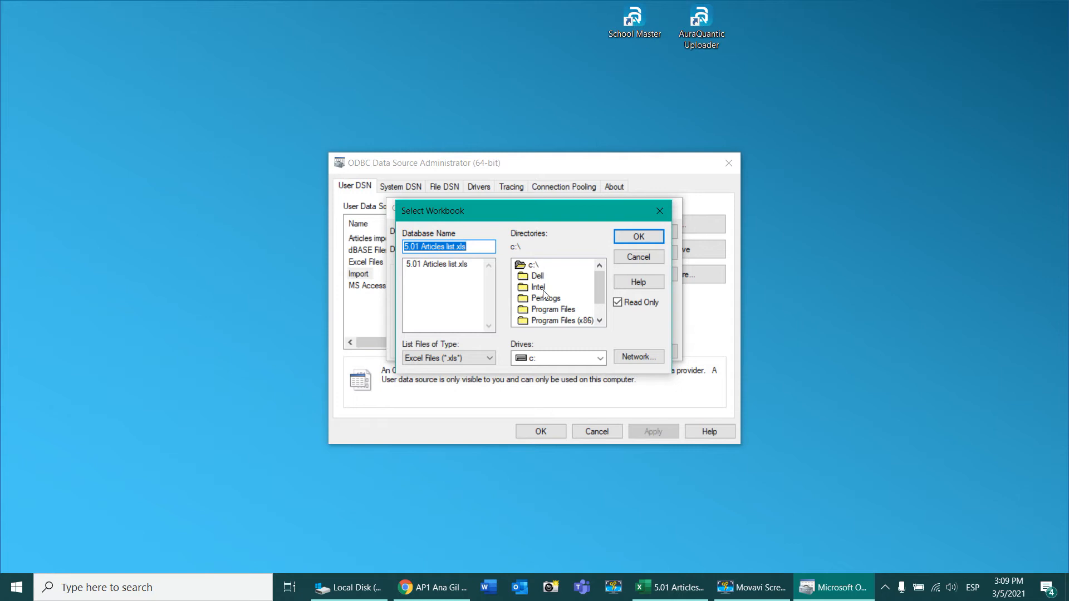
pyautogui.click(642, 238)
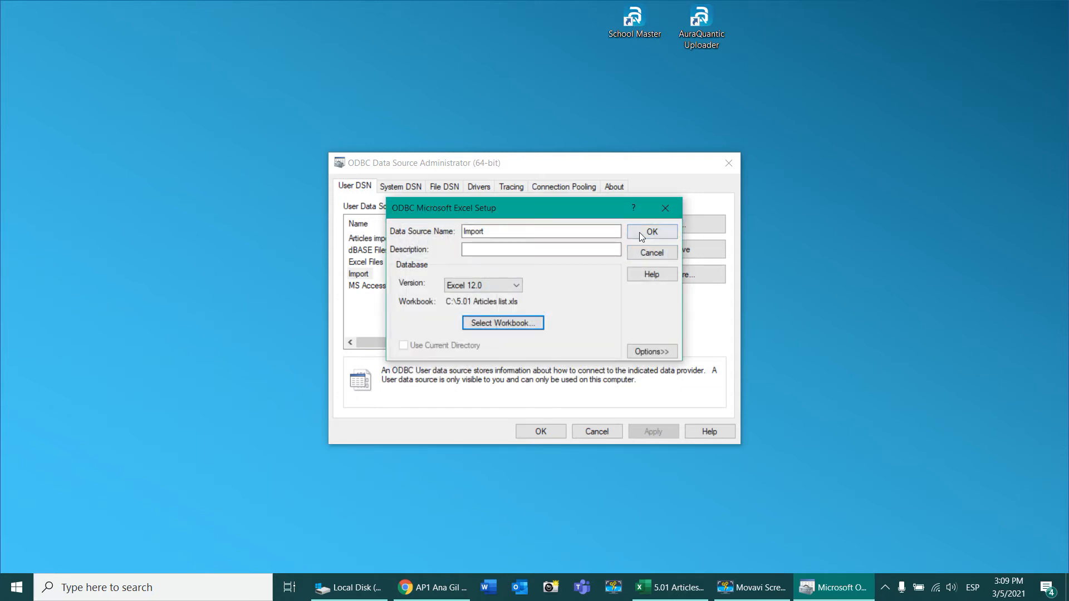
pyautogui.click(639, 233)
pyautogui.click(681, 187)
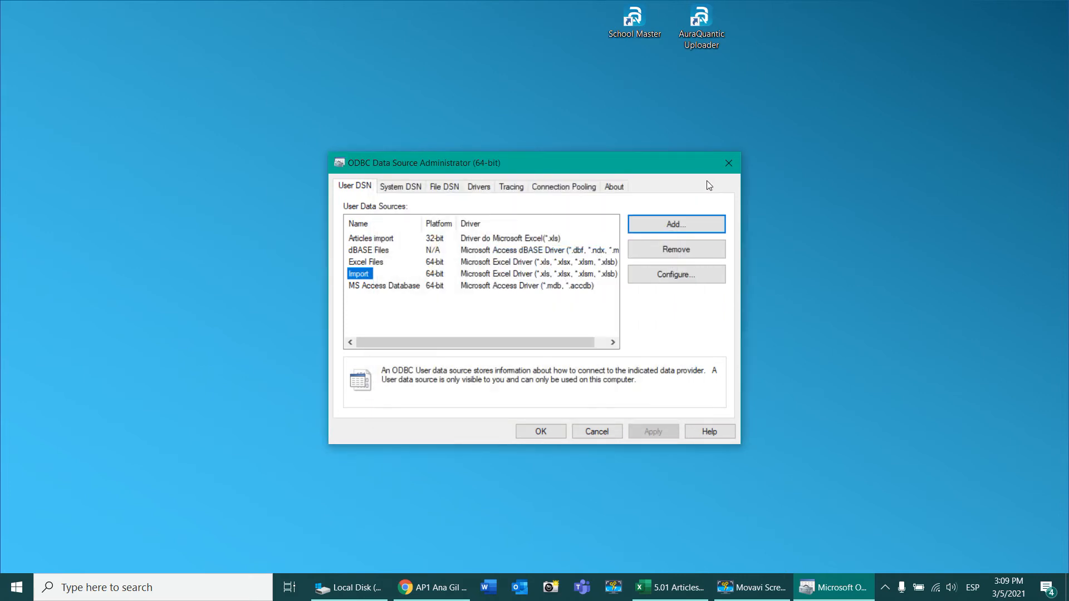
pyautogui.click(734, 167)
# Switch back to AuraQuantic and create a new import for families of records from the Structure area.
pyautogui.click(448, 594)
pyautogui.click(448, 594)
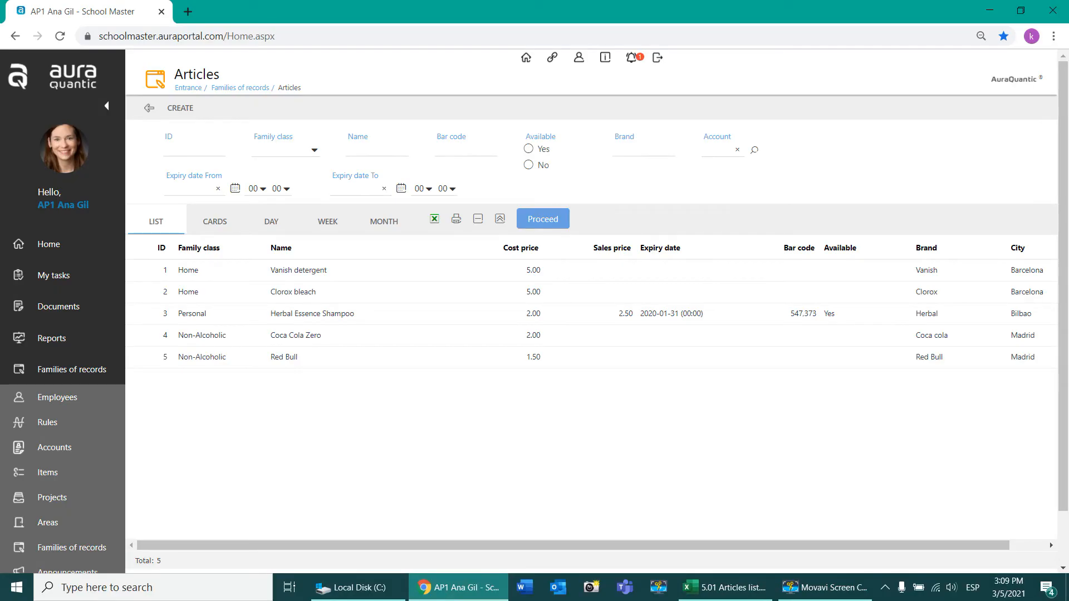
pyautogui.click(69, 374)
pyautogui.click(69, 410)
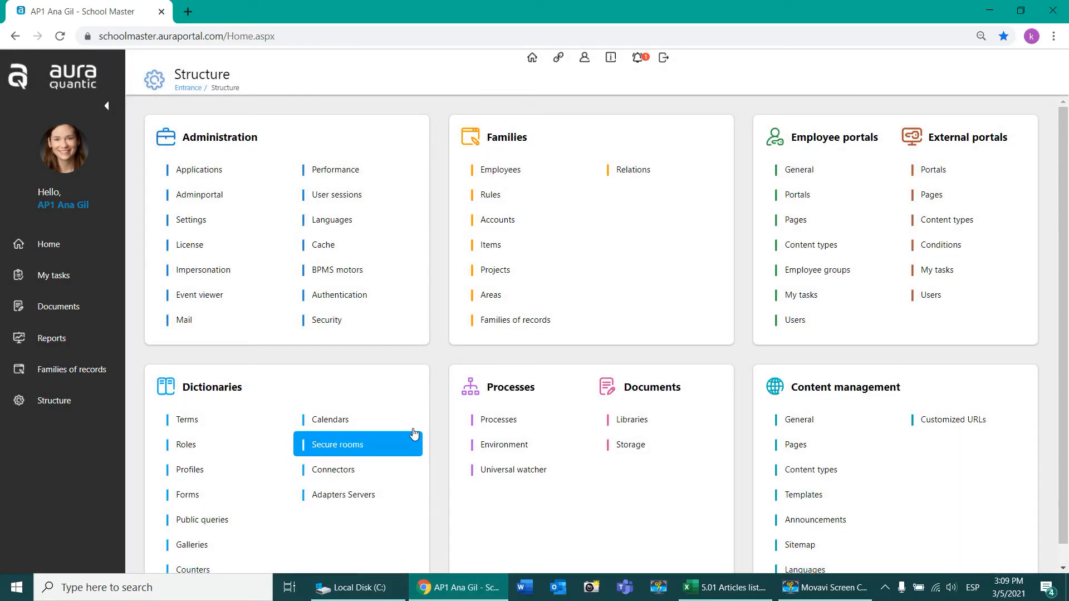
pyautogui.click(516, 319)
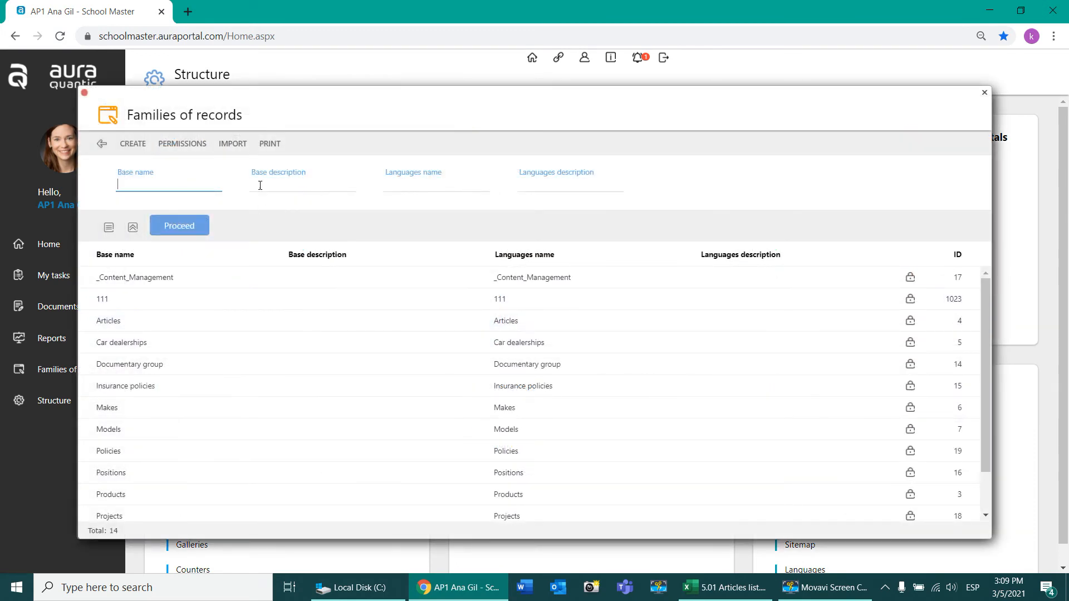
pyautogui.click(226, 144)
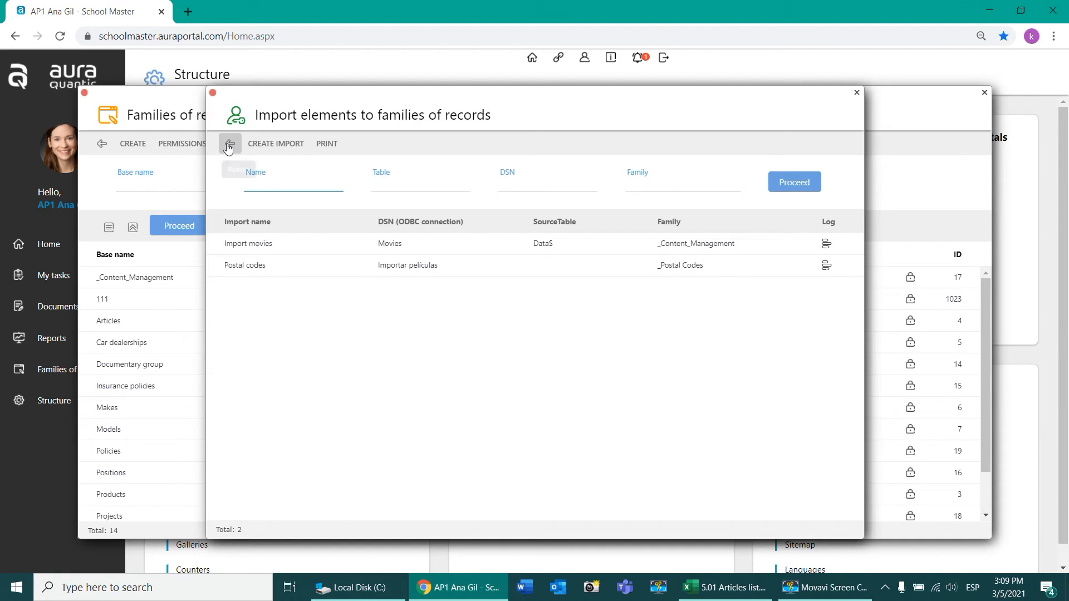
pyautogui.click(277, 144)
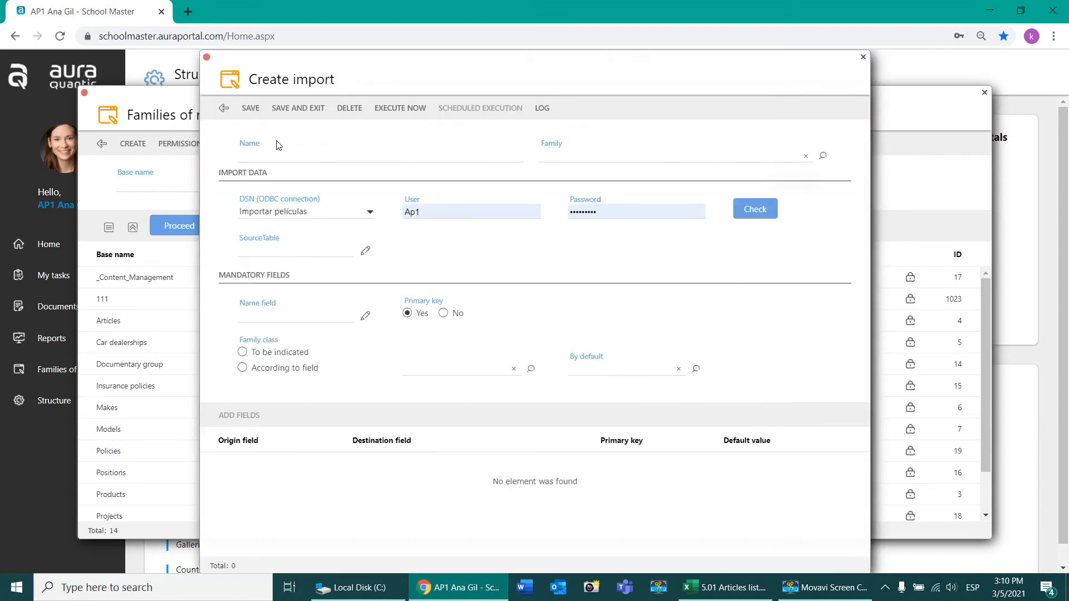
# Name the import Demo, using the Import articles ODBC connection and Articles as the family.
pyautogui.click(369, 215)
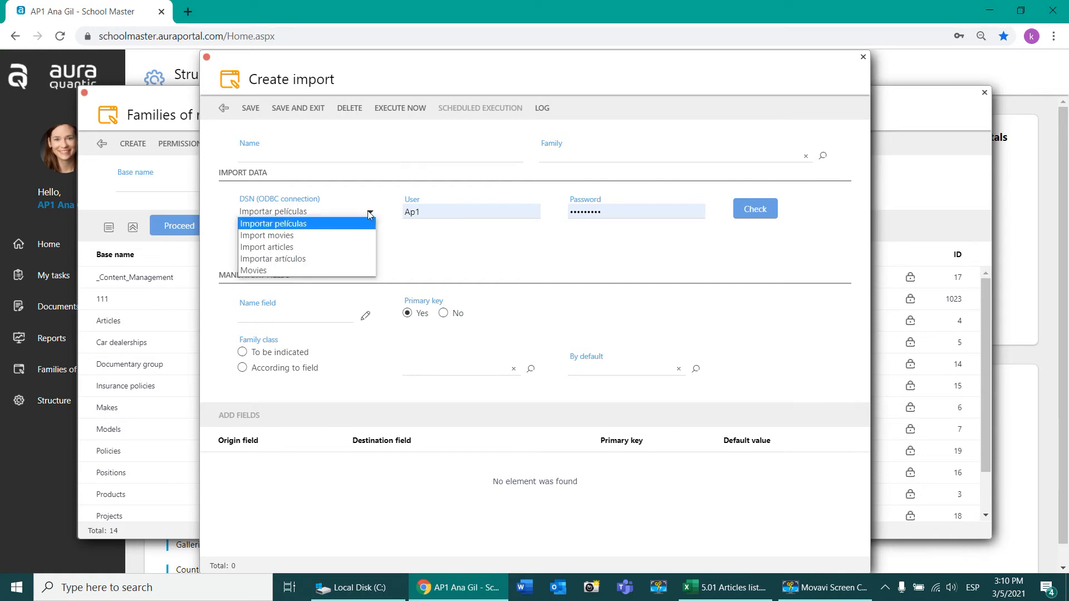
pyautogui.click(290, 243)
pyautogui.click(270, 155)
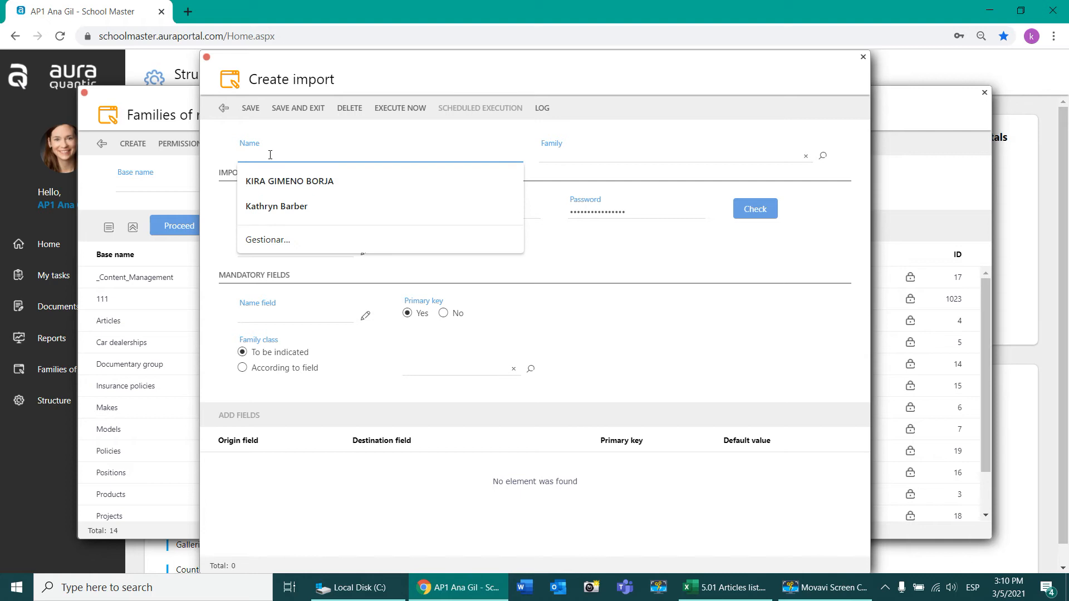
pyautogui.write('Demo')
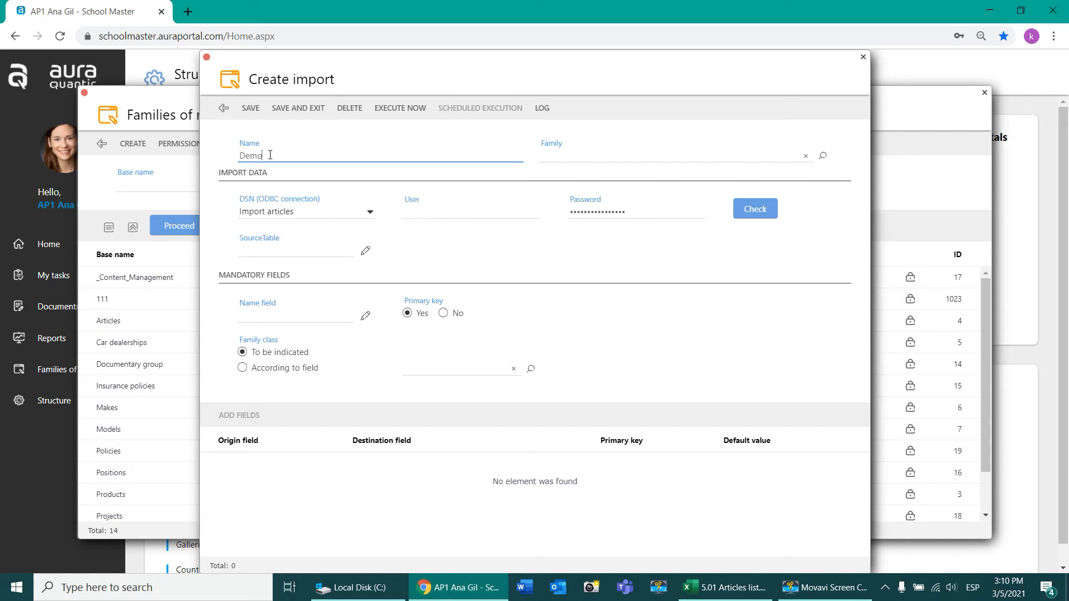
pyautogui.click(823, 156)
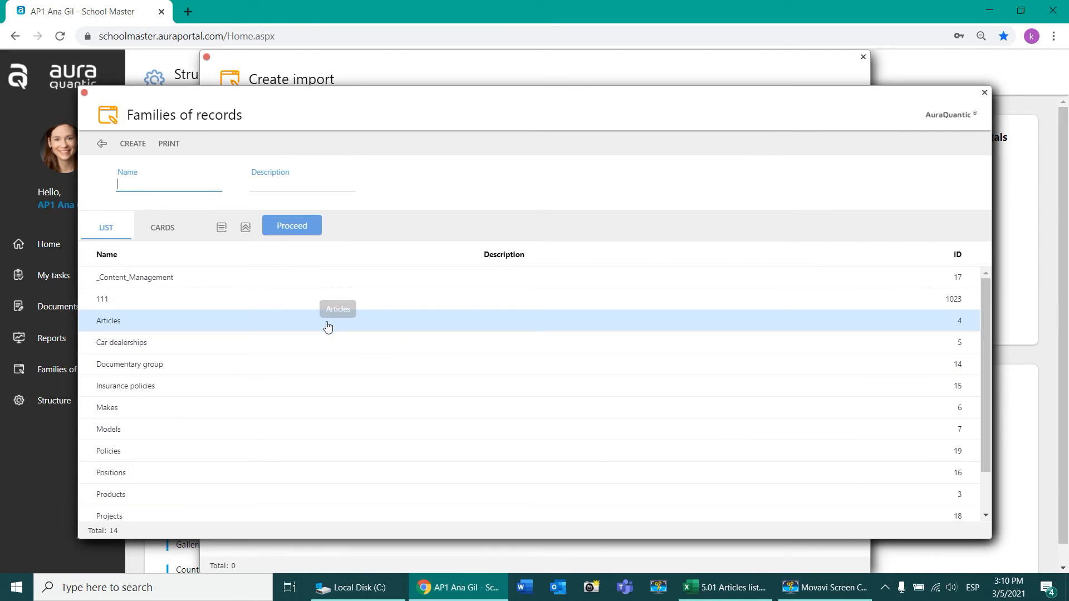
pyautogui.doubleClick(327, 321)
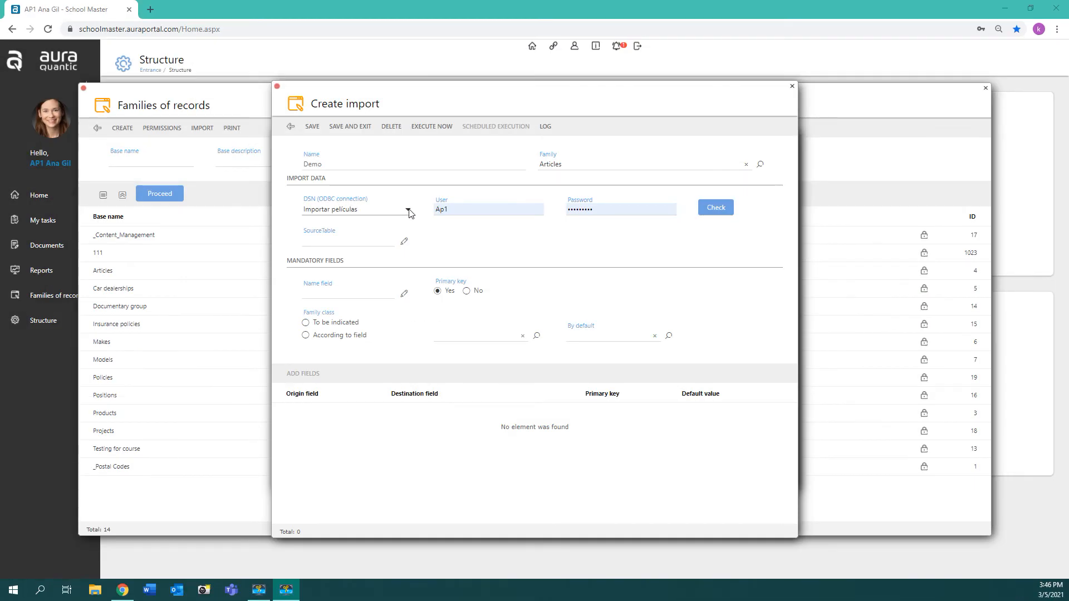
# Choose the Import articles connection again and set Sheet1$ as the import's source table.
pyautogui.click(408, 210)
pyautogui.click(358, 240)
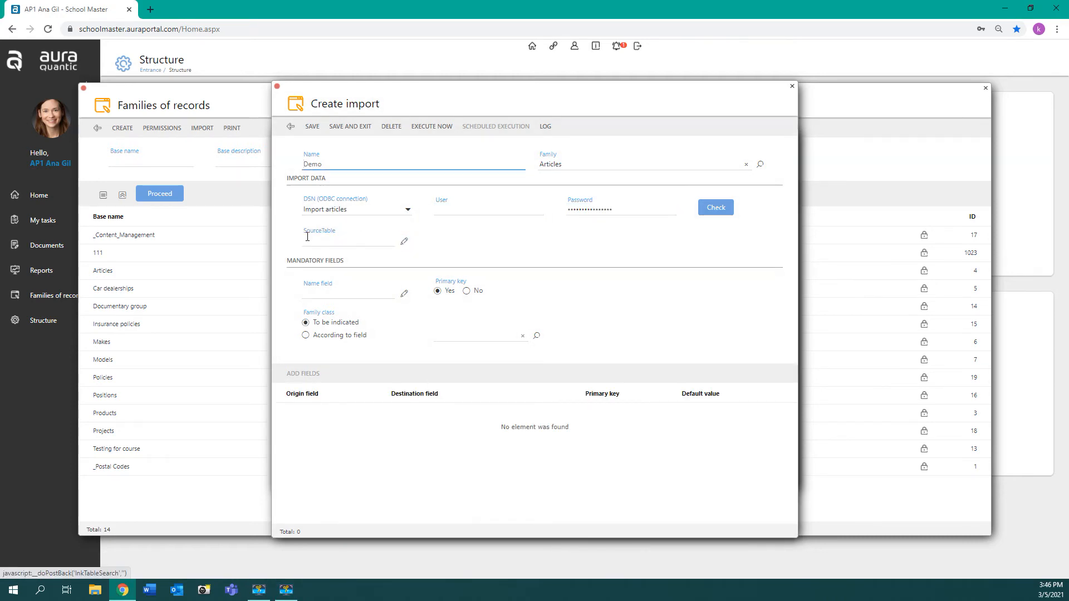
pyautogui.click(404, 242)
pyautogui.click(405, 243)
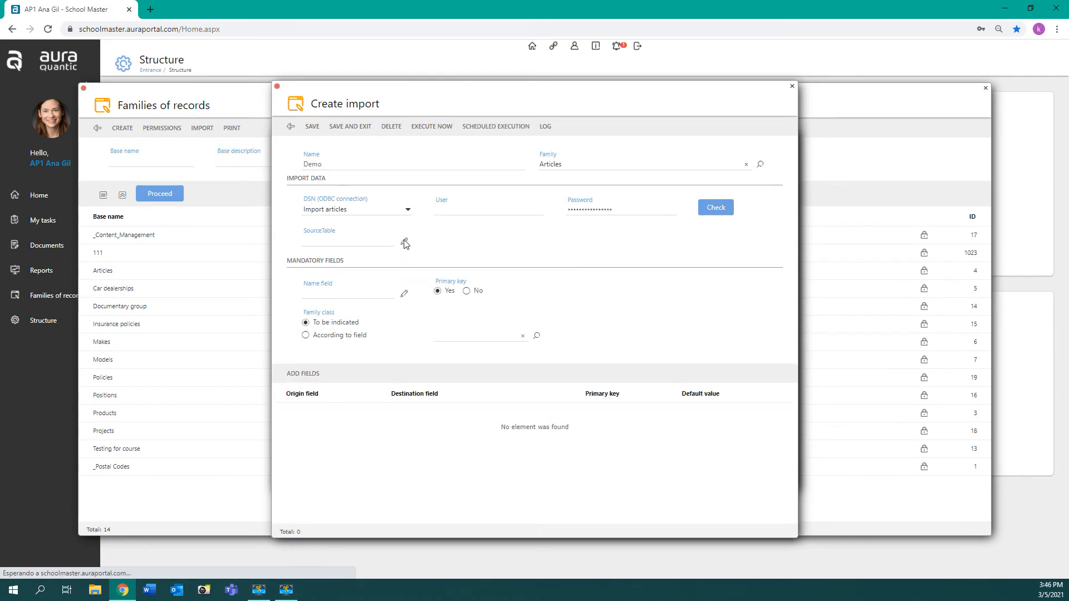
pyautogui.click(530, 303)
pyautogui.click(358, 364)
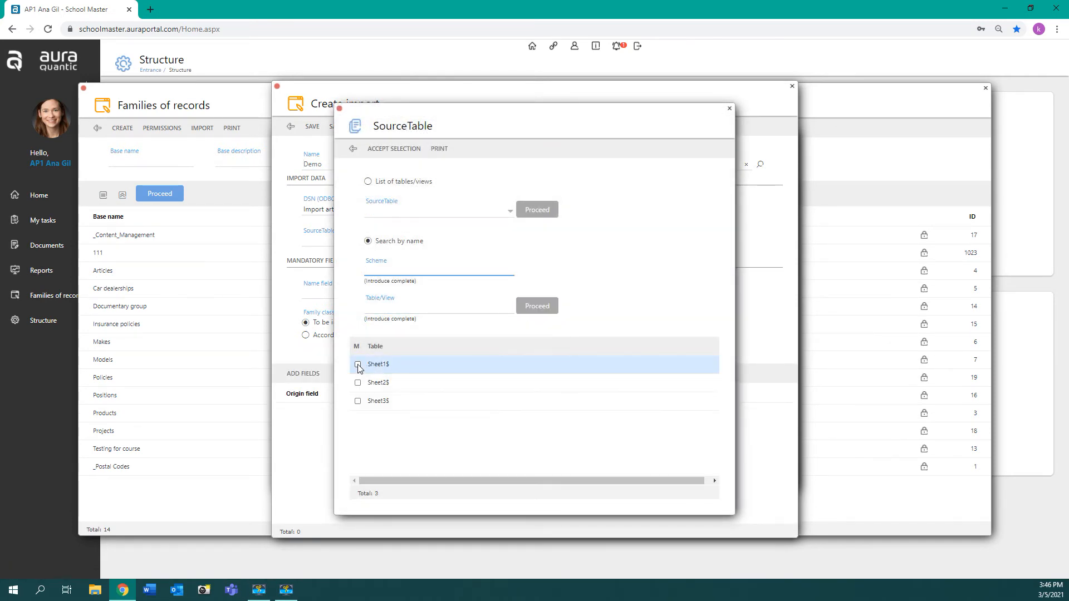
pyautogui.click(396, 152)
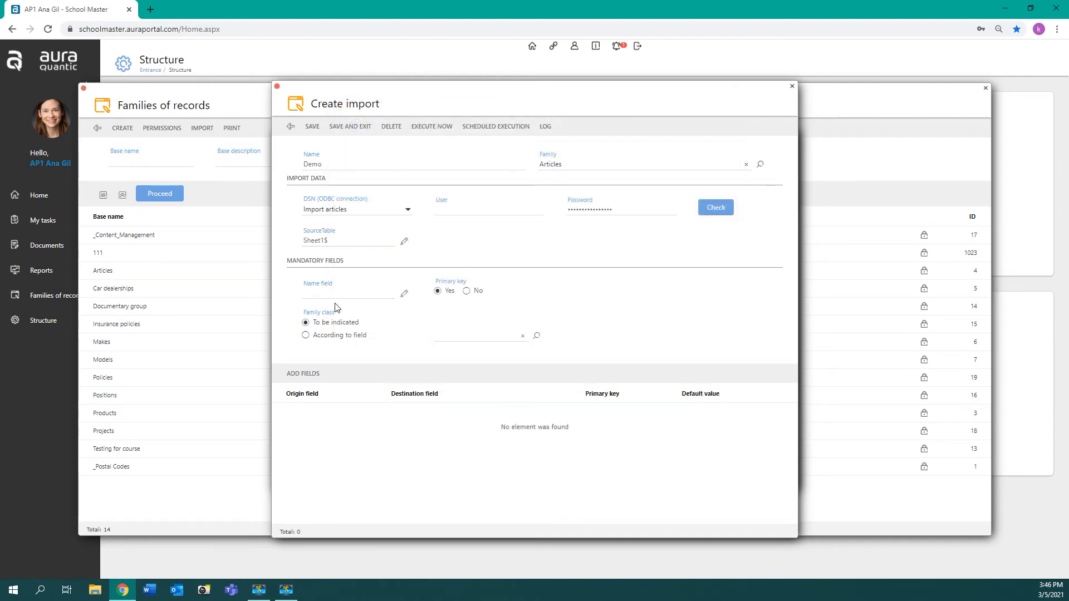
# Set the name field to Class and take the family class from the Class field, with Personal as default.
pyautogui.click(404, 293)
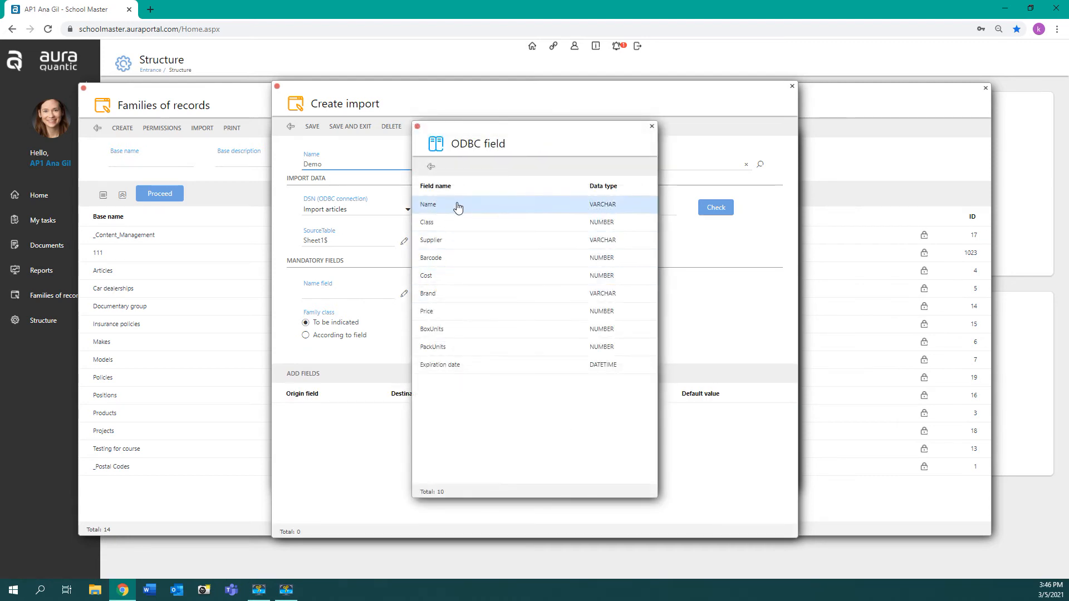
pyautogui.click(456, 226)
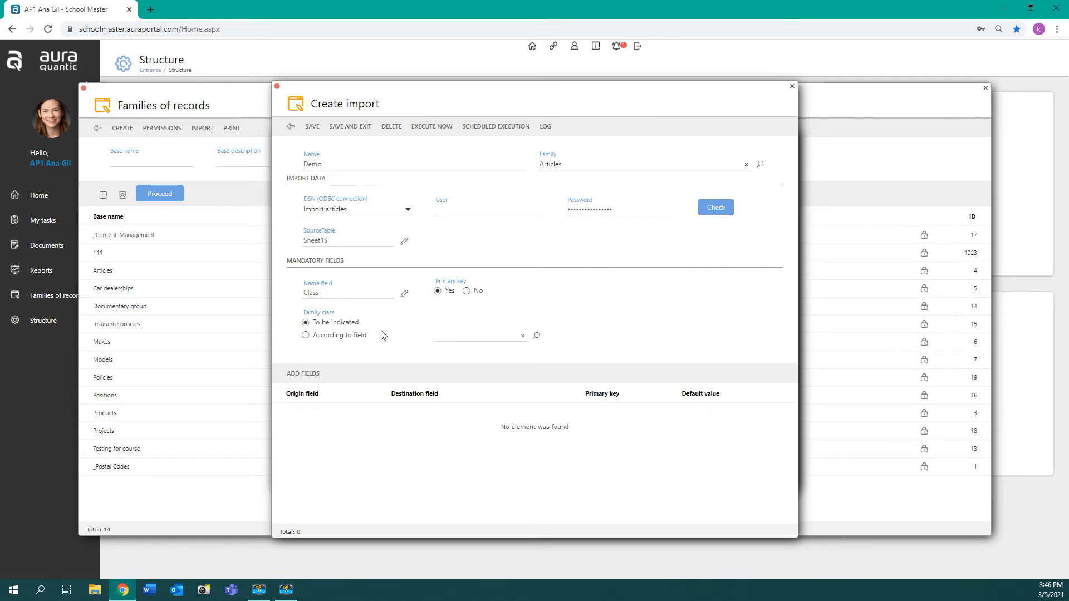
pyautogui.click(305, 335)
pyautogui.click(537, 337)
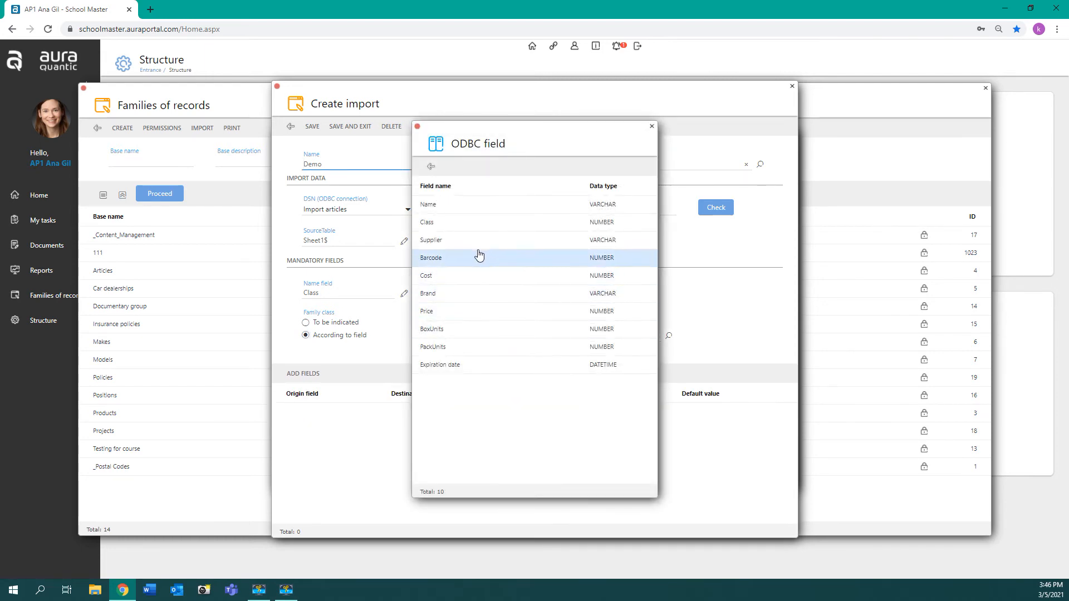
pyautogui.click(466, 225)
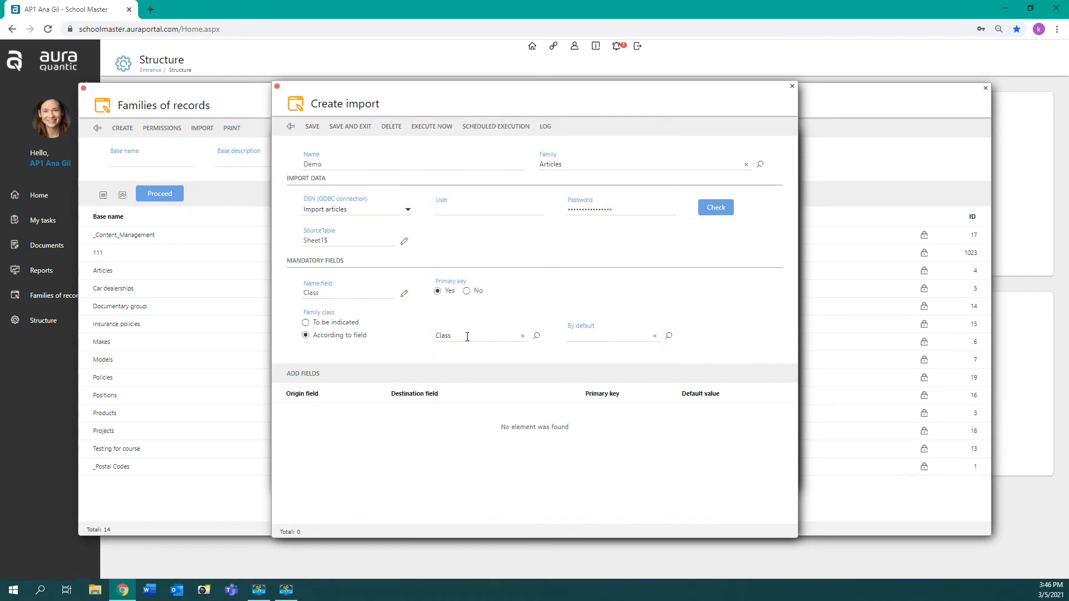
pyautogui.click(669, 338)
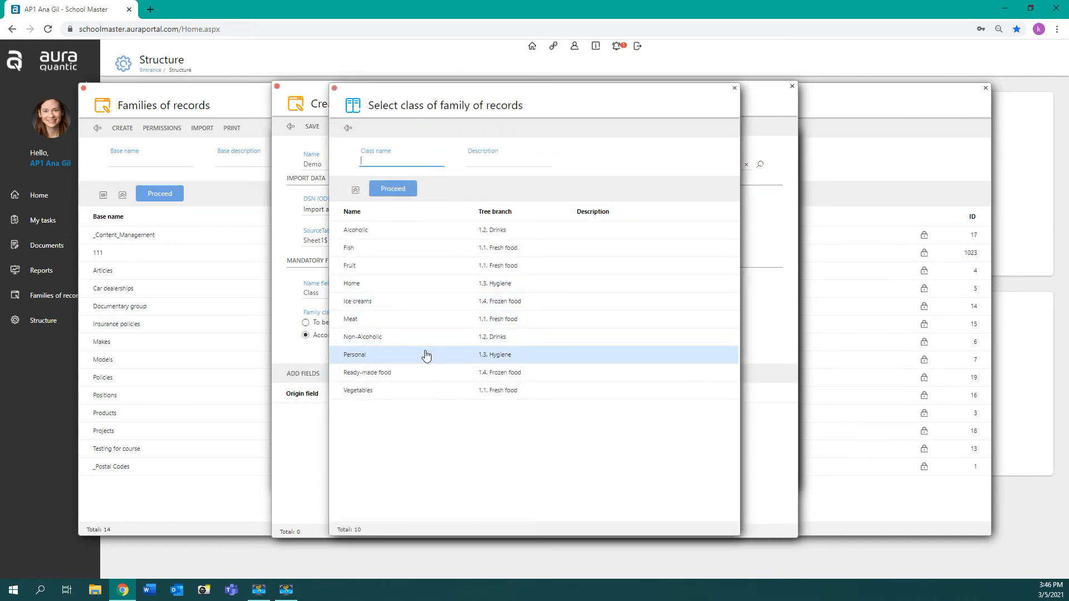
pyautogui.click(426, 356)
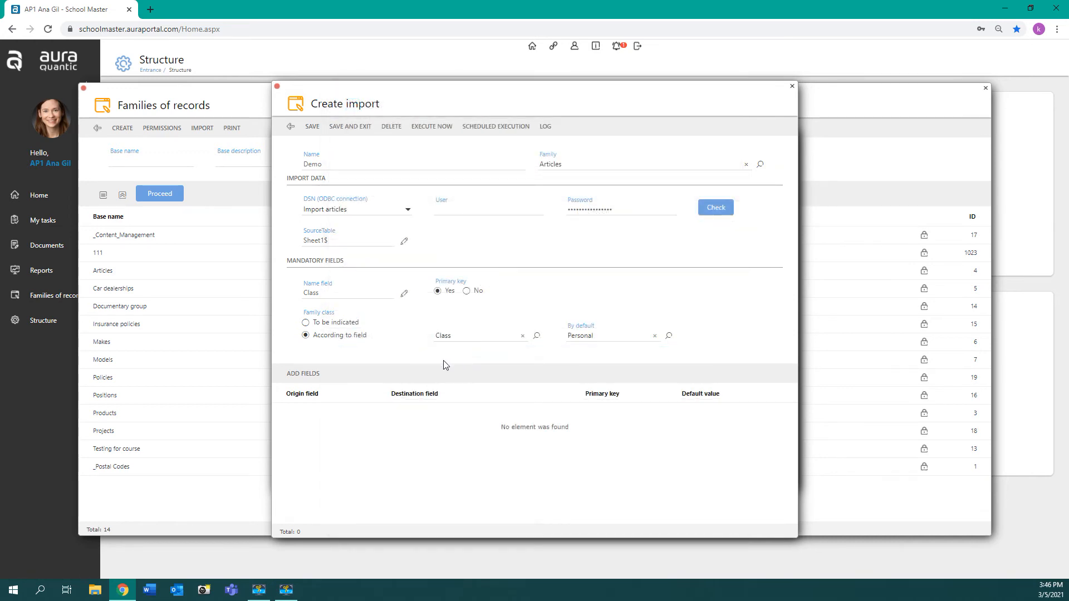
# Add a field correspondence from the Supplier origin field to the Account destination field and save it.
pyautogui.click(304, 374)
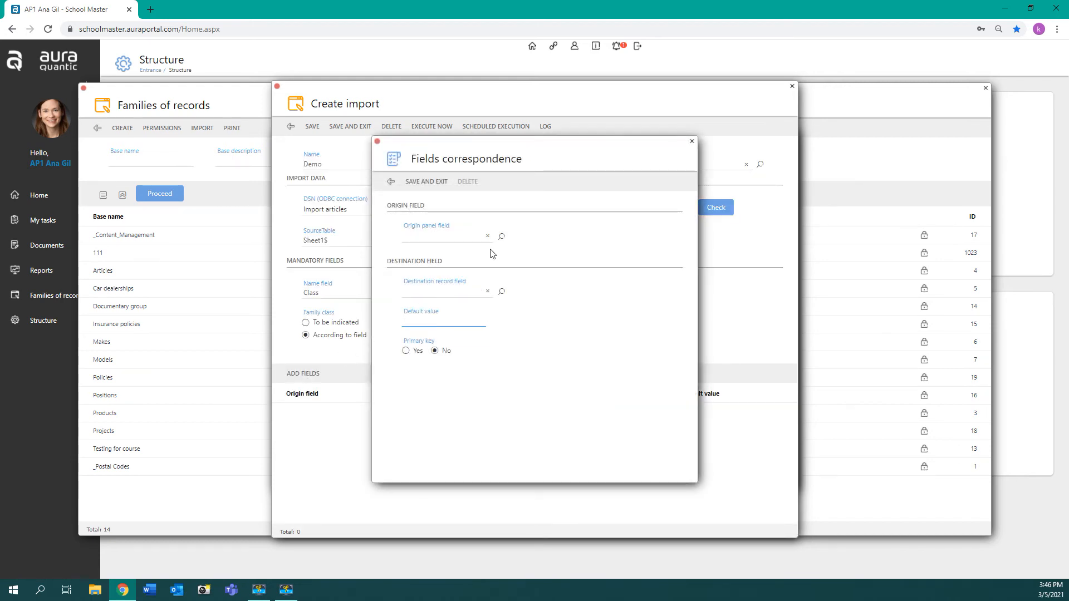
pyautogui.click(502, 236)
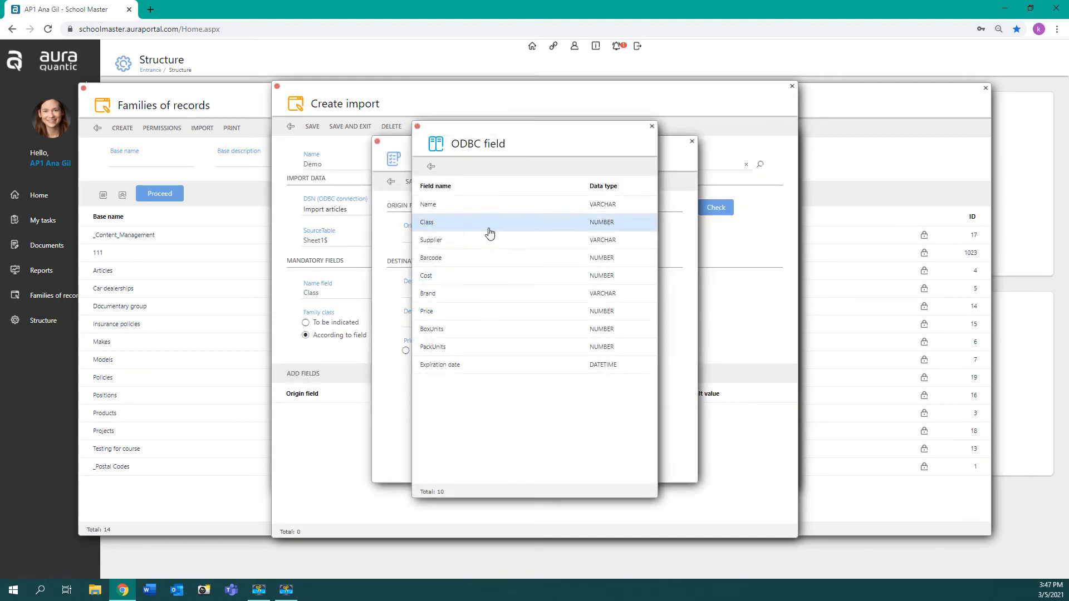
pyautogui.click(456, 246)
pyautogui.click(501, 292)
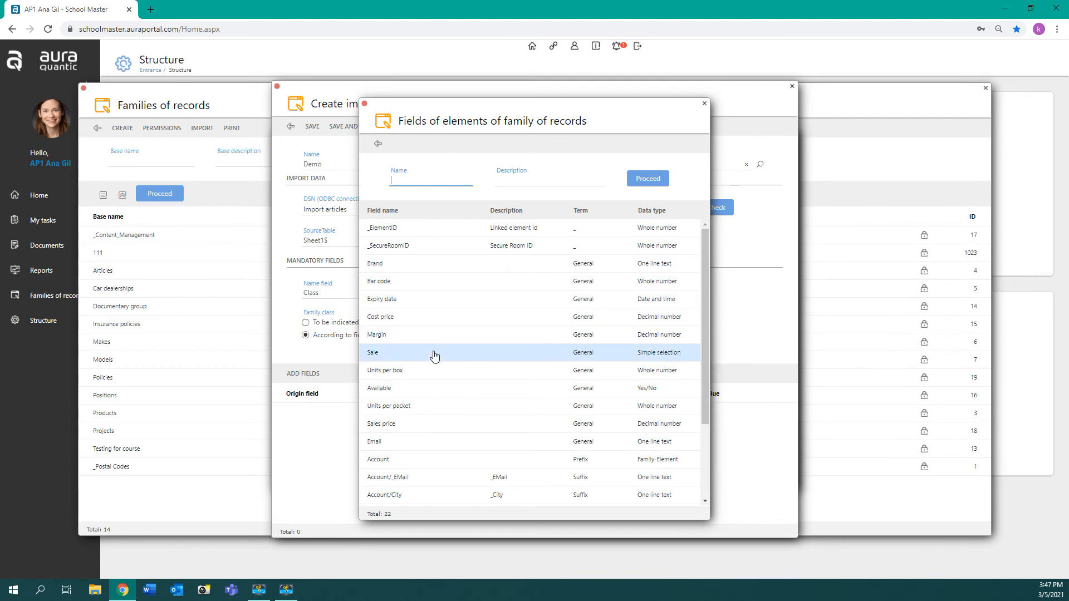
pyautogui.click(421, 461)
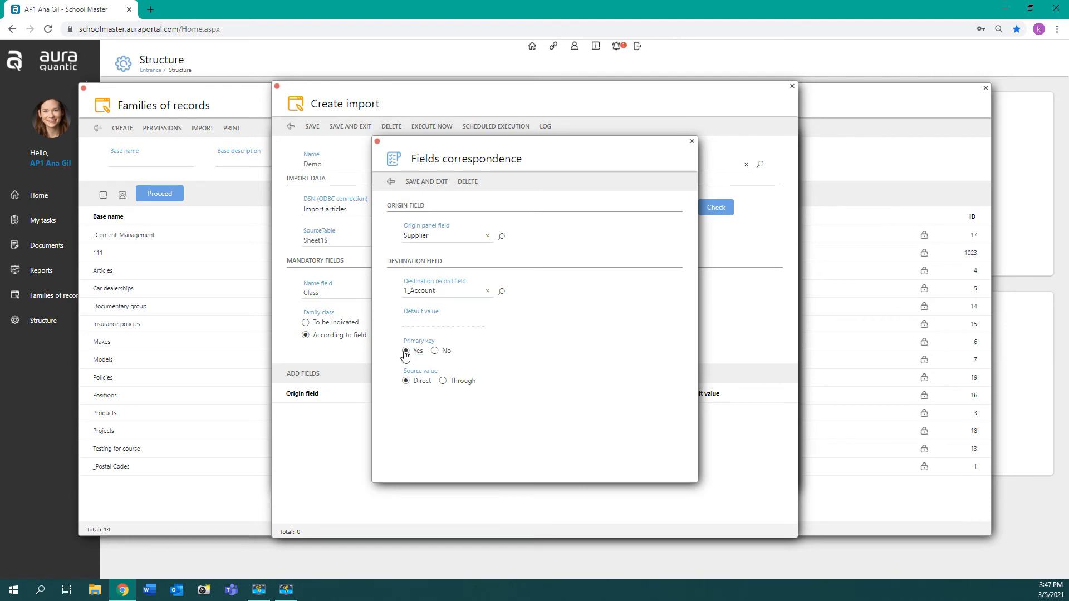
pyautogui.click(428, 182)
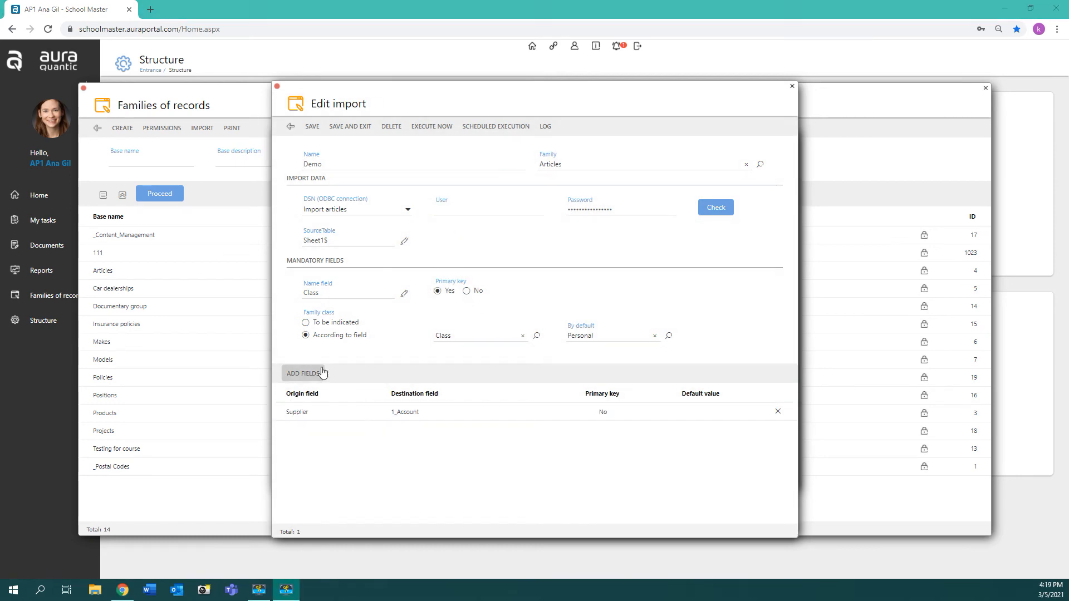
# Save and leave the Demo import, and open the Import demo import to review its field correspondences.
pyautogui.click(307, 134)
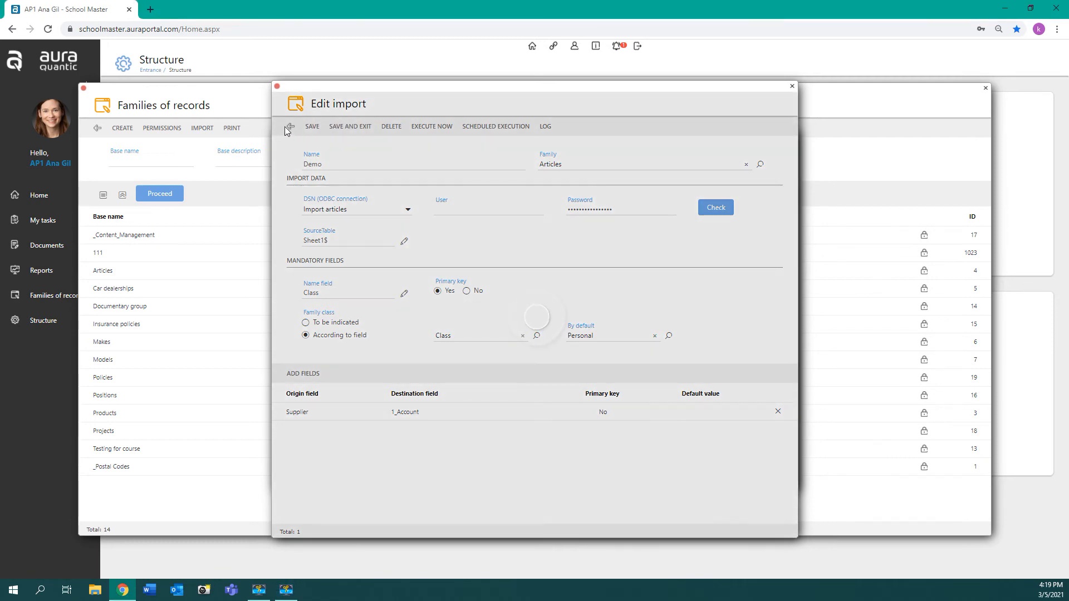
pyautogui.click(289, 126)
pyautogui.click(323, 333)
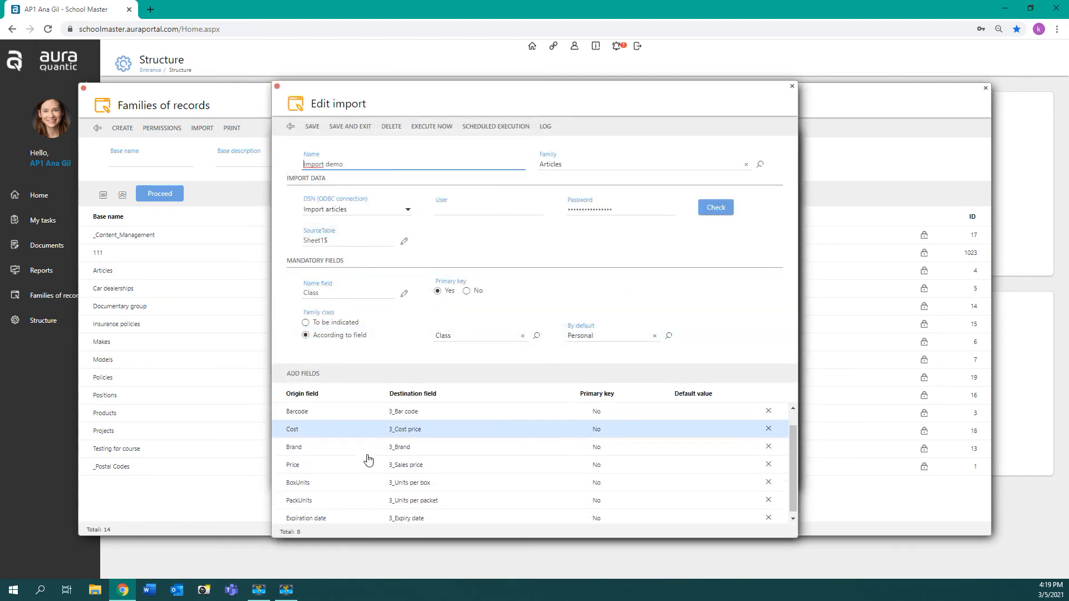
pyautogui.scroll(-1, 350, 462)
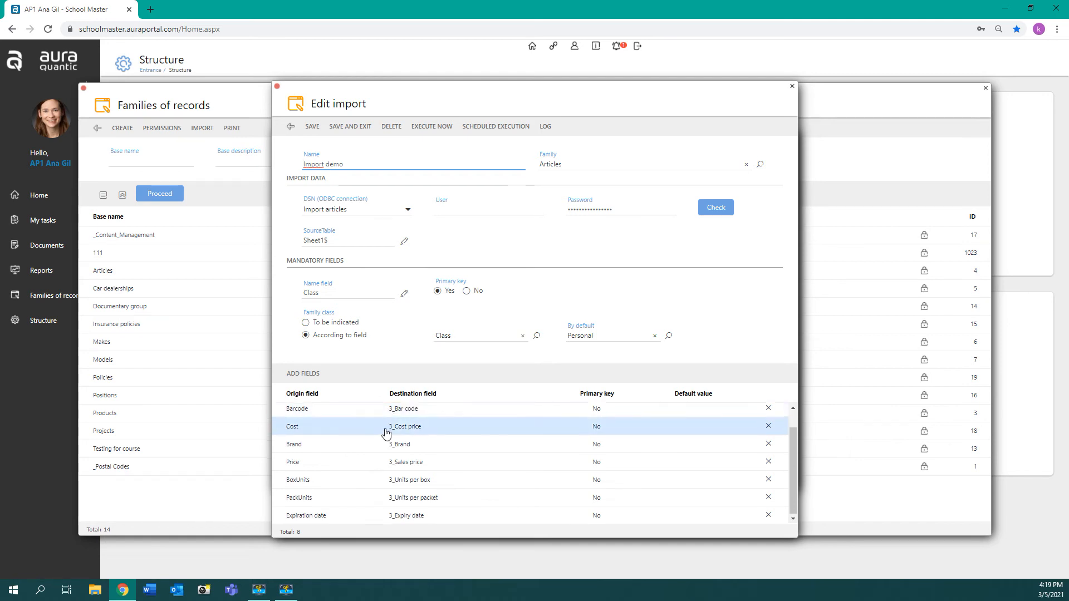
pyautogui.scroll(1, 406, 429)
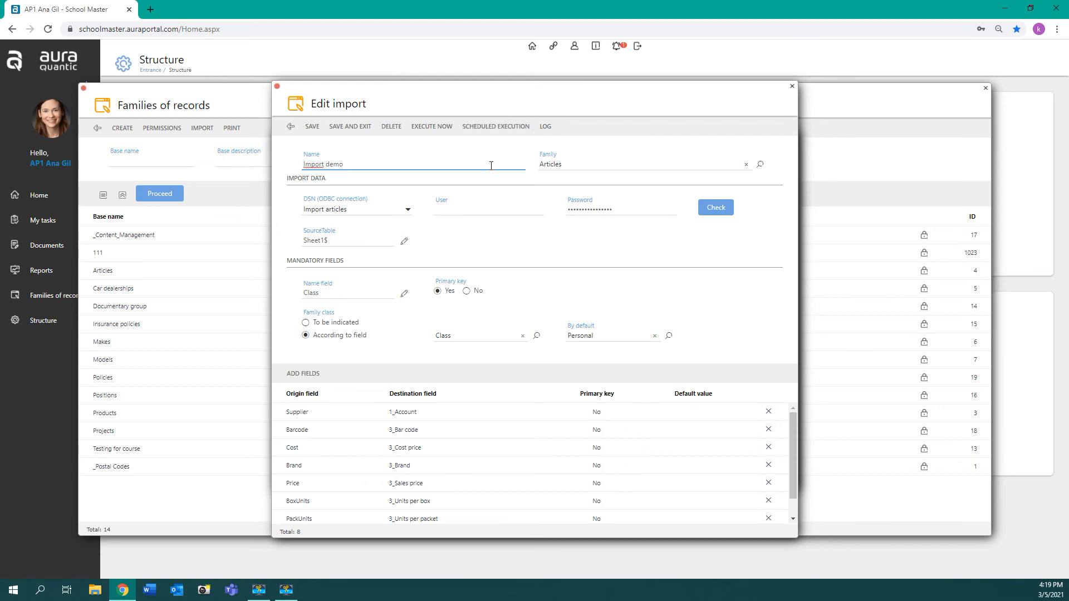
# Examine the import's scheduled execution options with Recurrent chosen, and leave without saving a schedule.
pyautogui.click(490, 126)
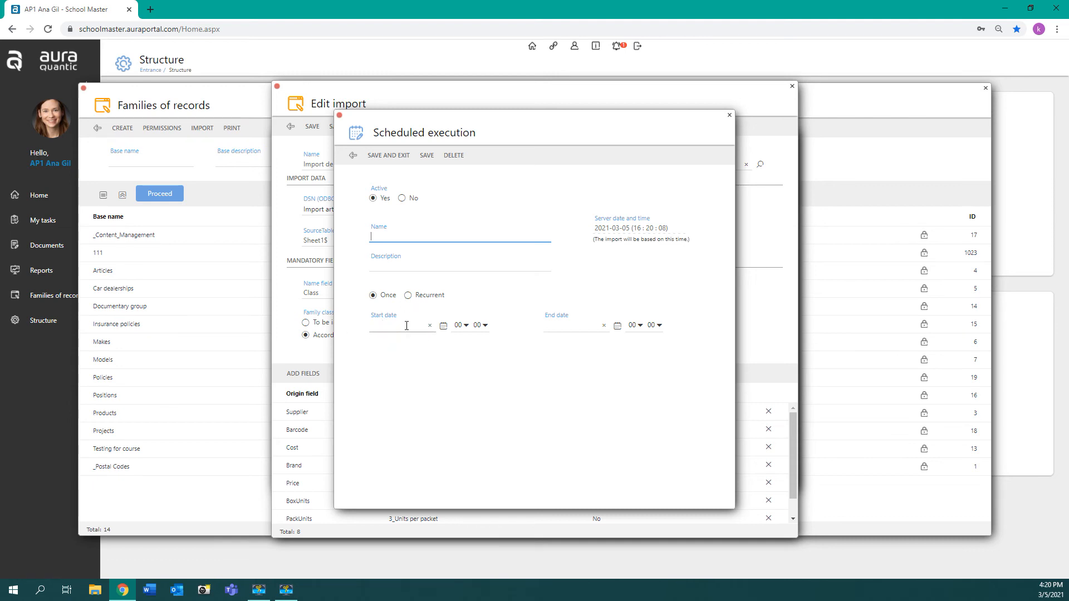
pyautogui.click(408, 295)
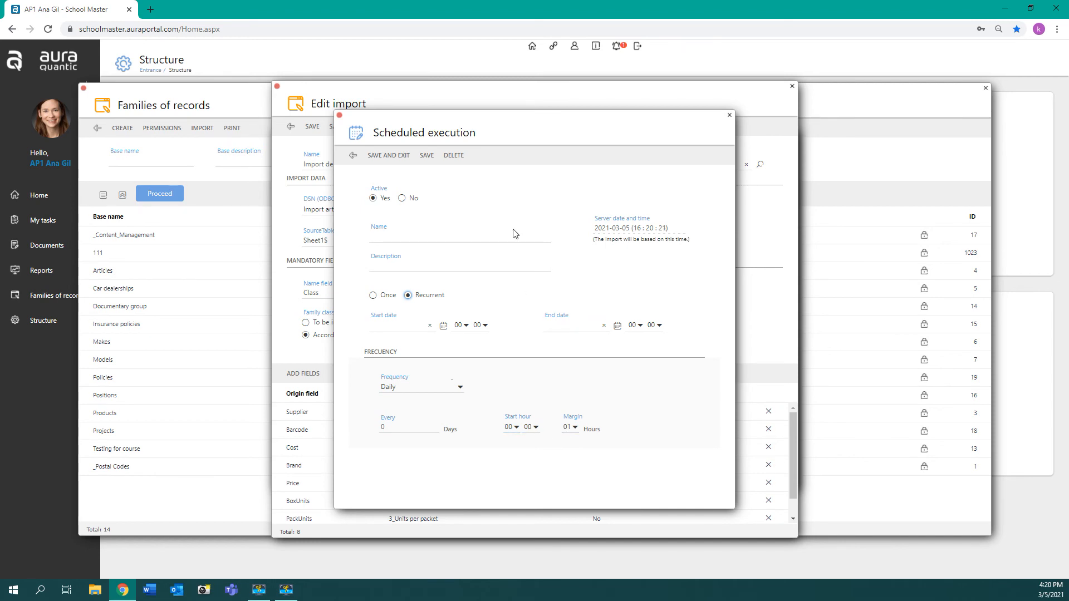
pyautogui.click(352, 157)
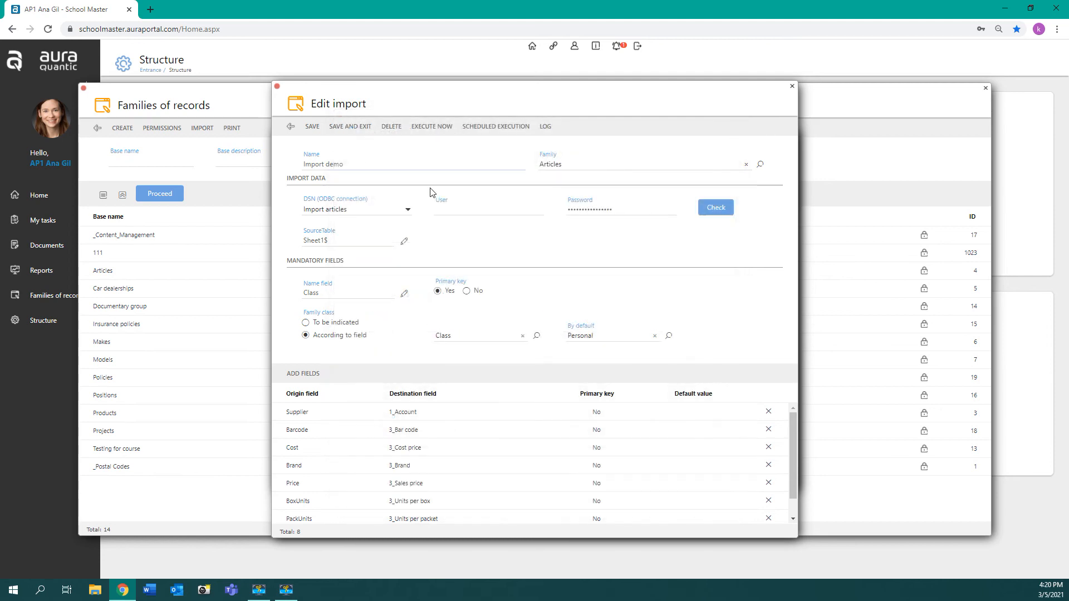
# Execute the Import demo import immediately, then save it and close the import and families windows.
pyautogui.click(431, 127)
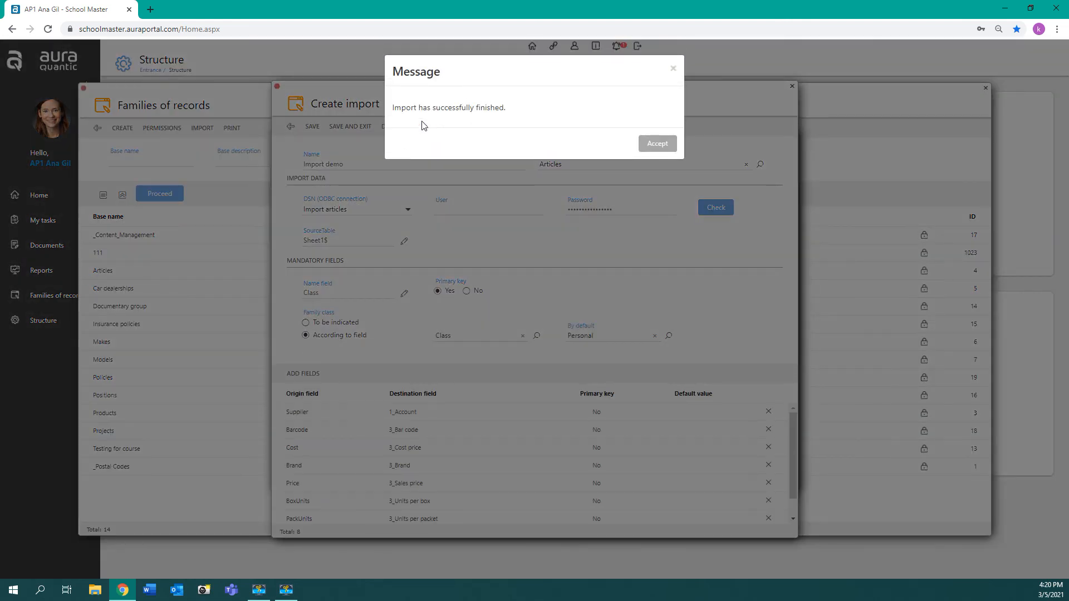
pyautogui.click(658, 146)
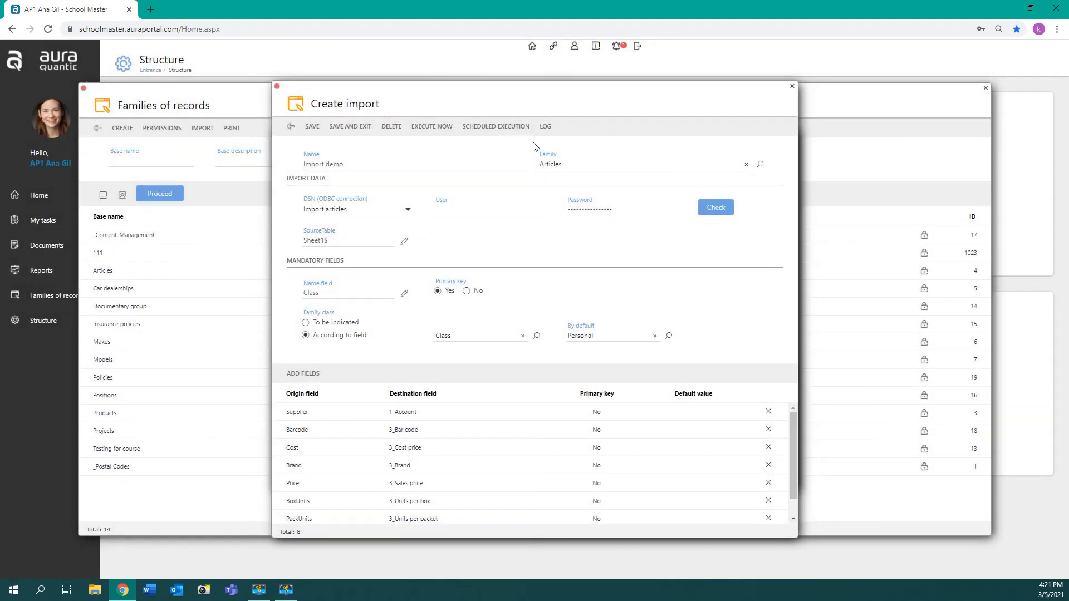
pyautogui.click(342, 127)
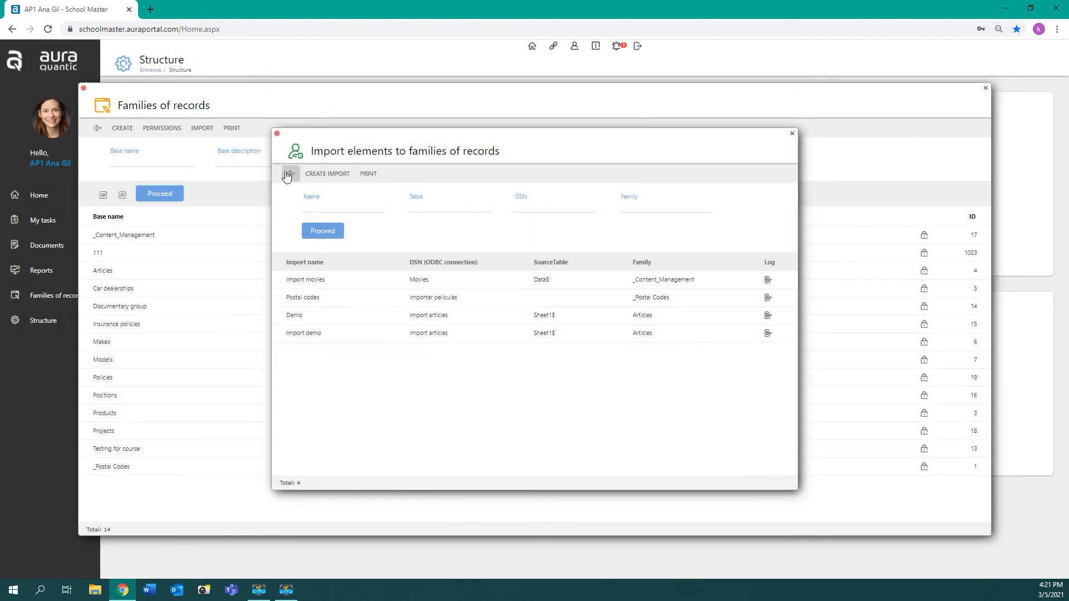
pyautogui.click(291, 173)
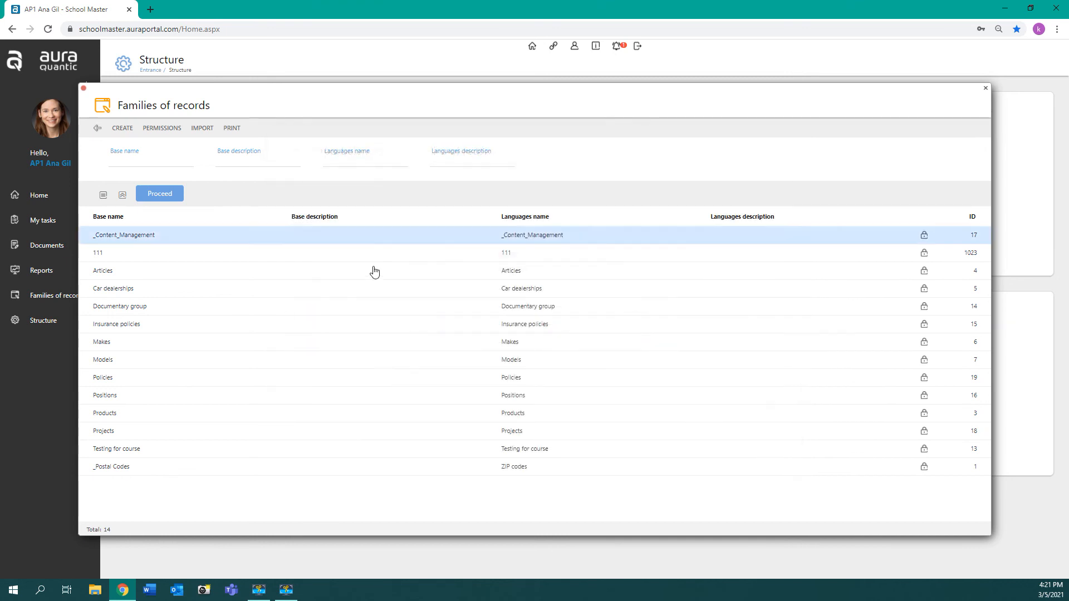
pyautogui.click(97, 128)
# Go to the Families of records list, open the Articles family and list all its elements.
pyautogui.click(45, 301)
pyautogui.click(46, 301)
pyautogui.click(45, 301)
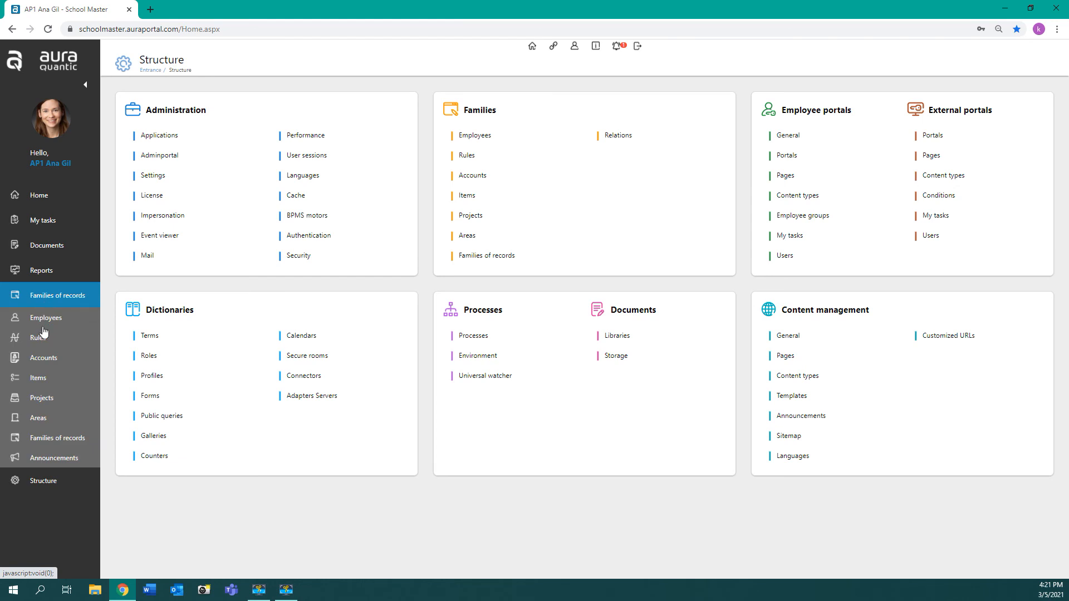
pyautogui.click(51, 441)
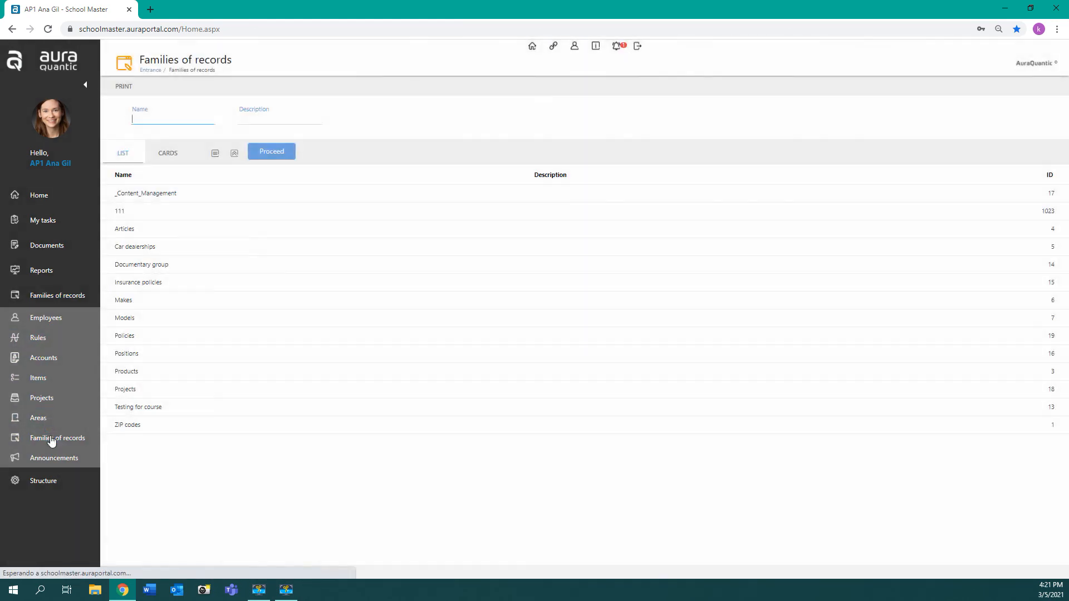
pyautogui.click(149, 231)
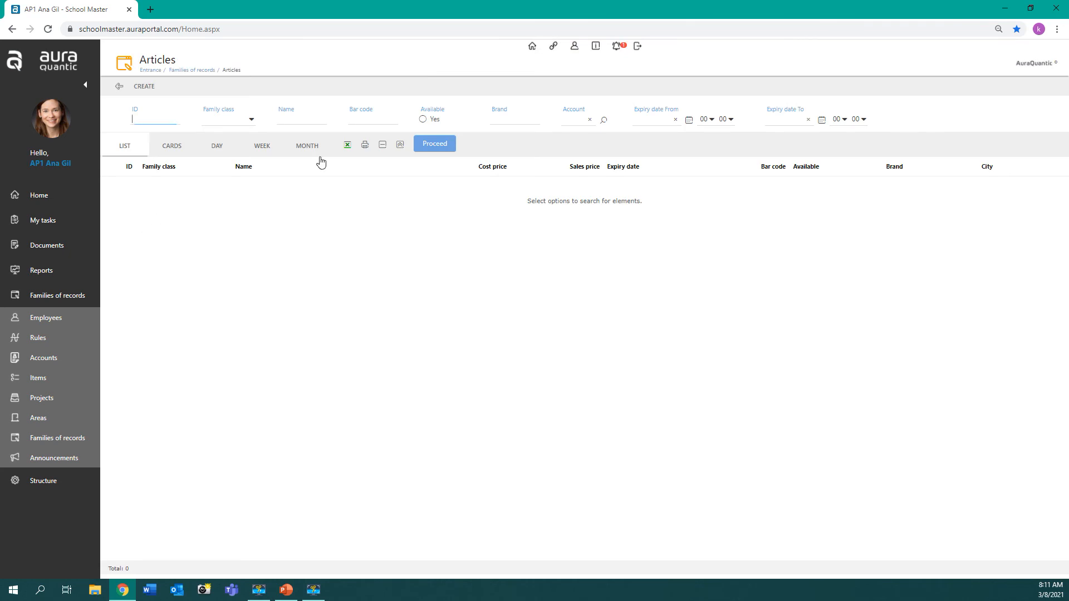
pyautogui.click(435, 147)
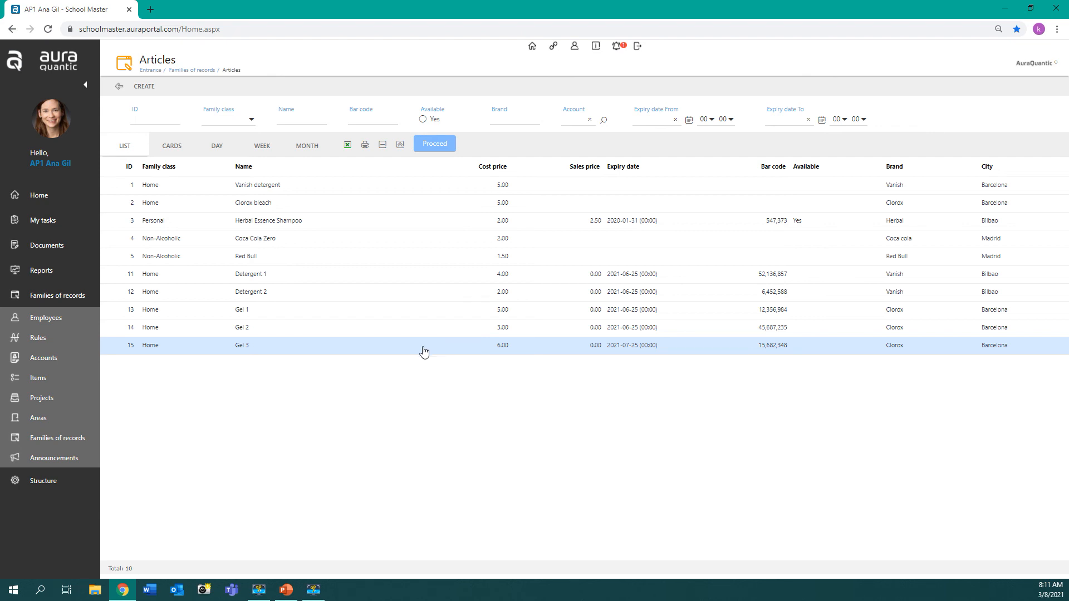
# Return to the Structure area and open the impersonation setup for ODBC imports.
pyautogui.click(62, 297)
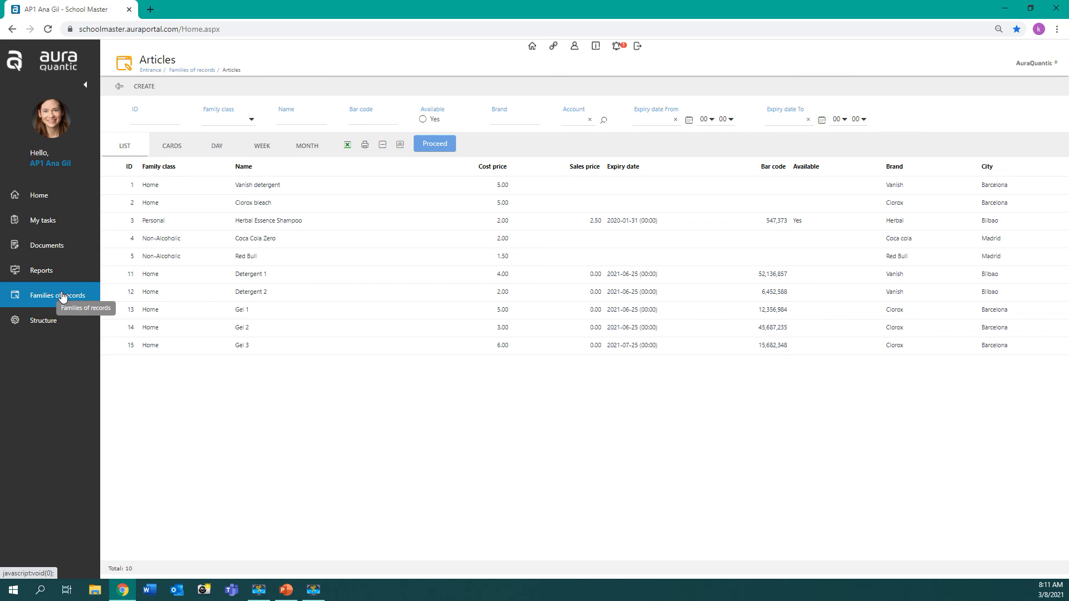
pyautogui.click(44, 325)
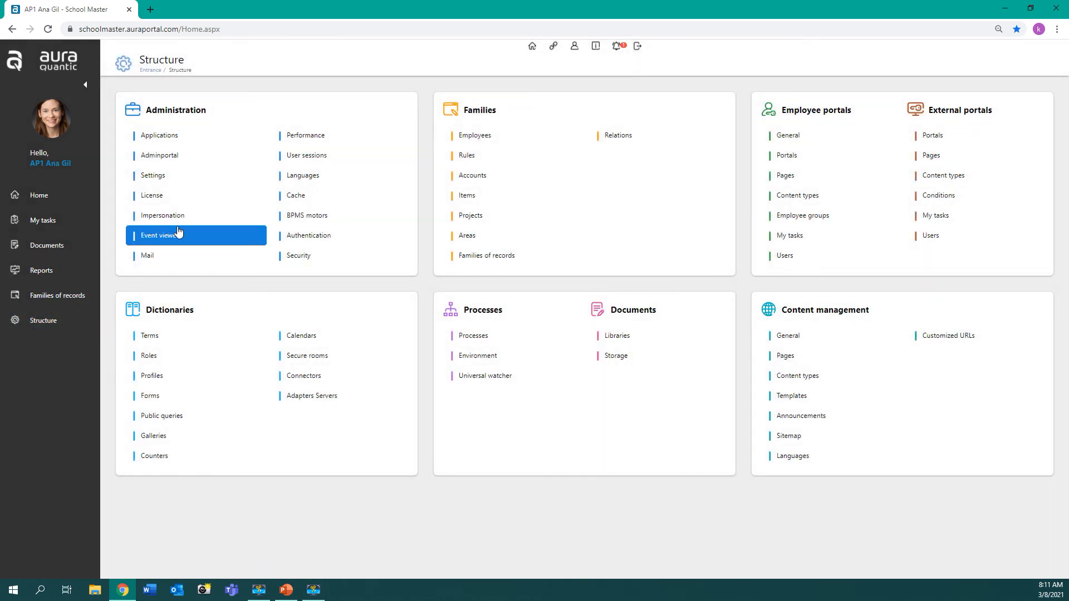
pyautogui.click(167, 221)
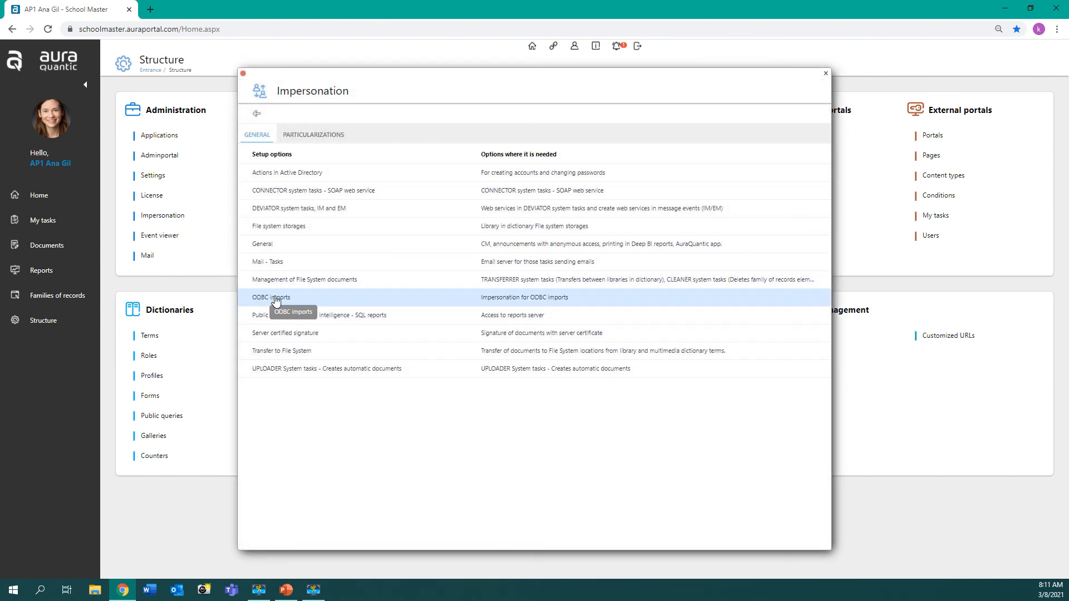
pyautogui.click(275, 300)
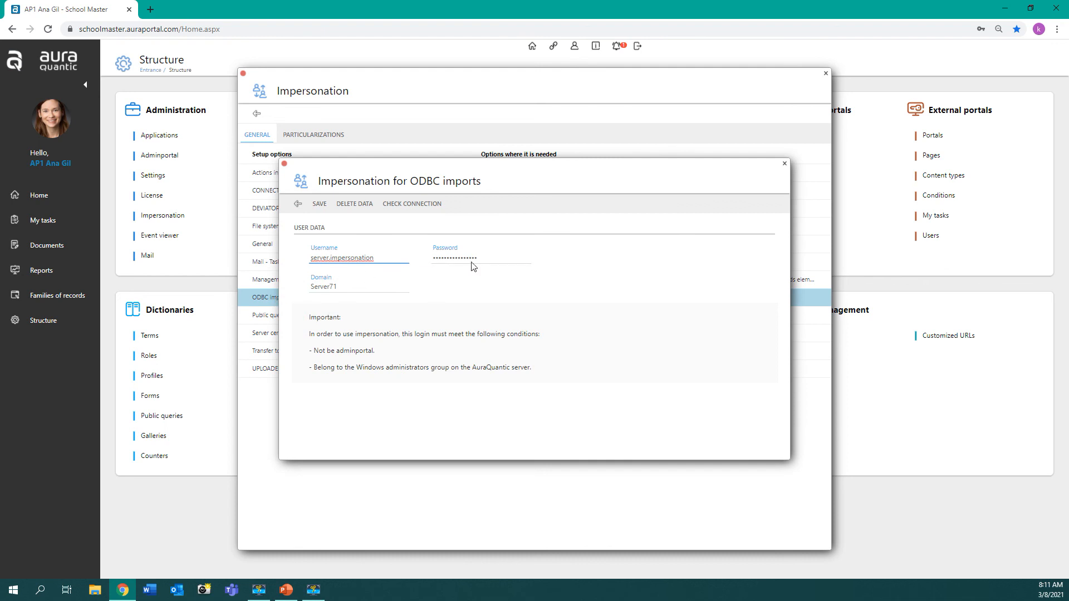